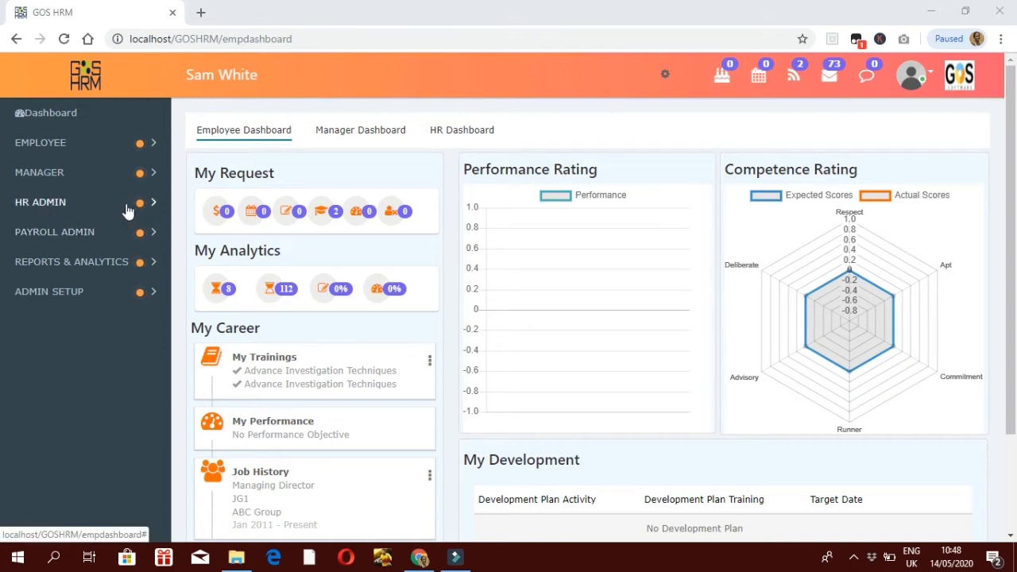
# Step: Open the Kpi To Job Grade page in the HR Admin performance settings
pyautogui.click(84, 209)
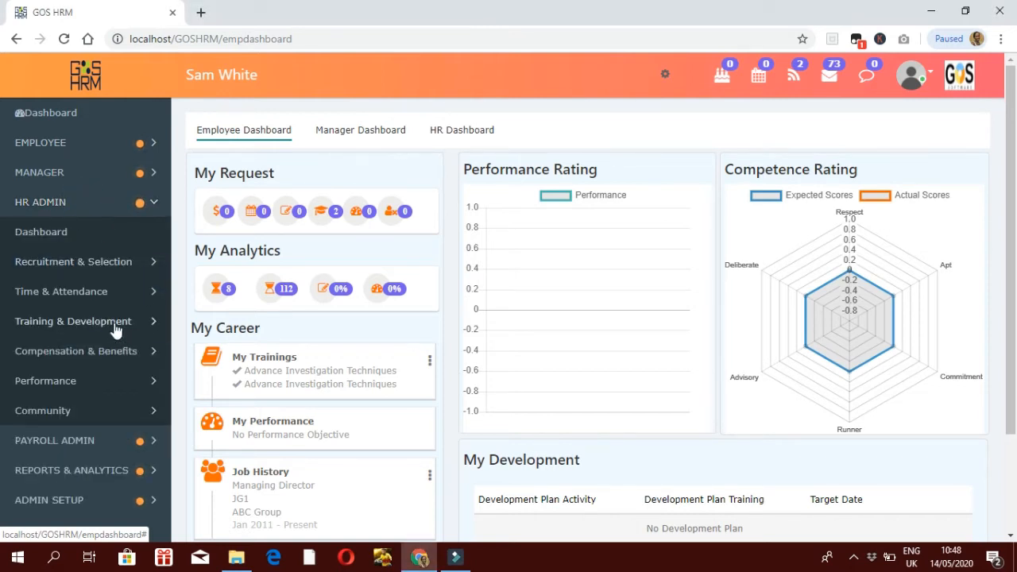
pyautogui.click(79, 381)
pyautogui.scroll(-1, 76, 398)
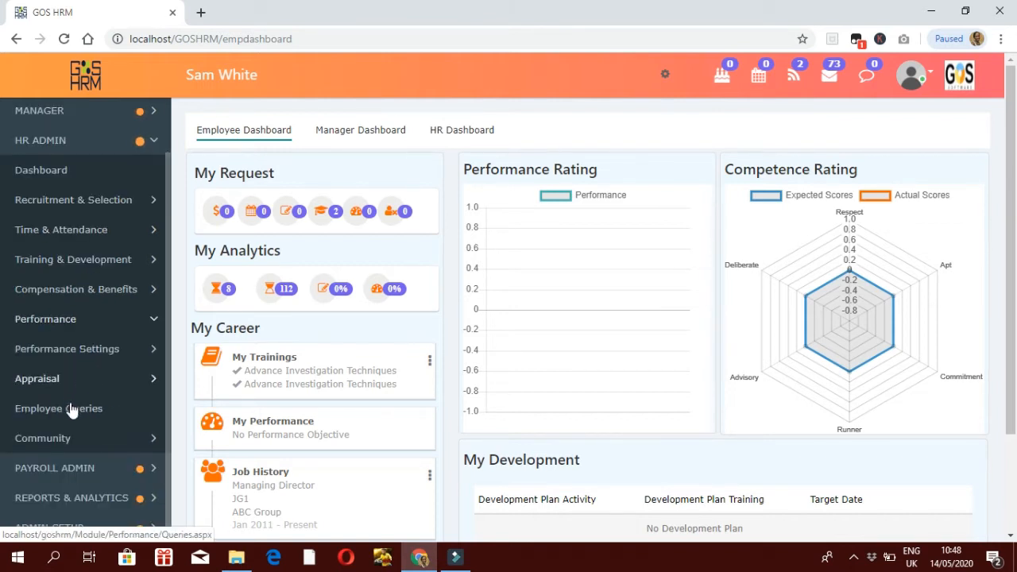
pyautogui.click(83, 350)
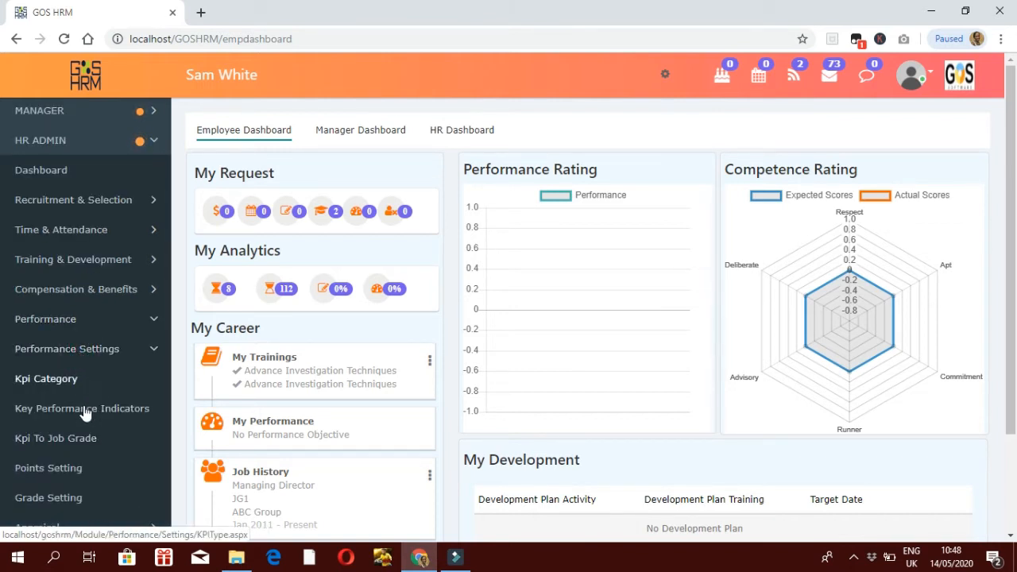
pyautogui.scroll(-1, 87, 390)
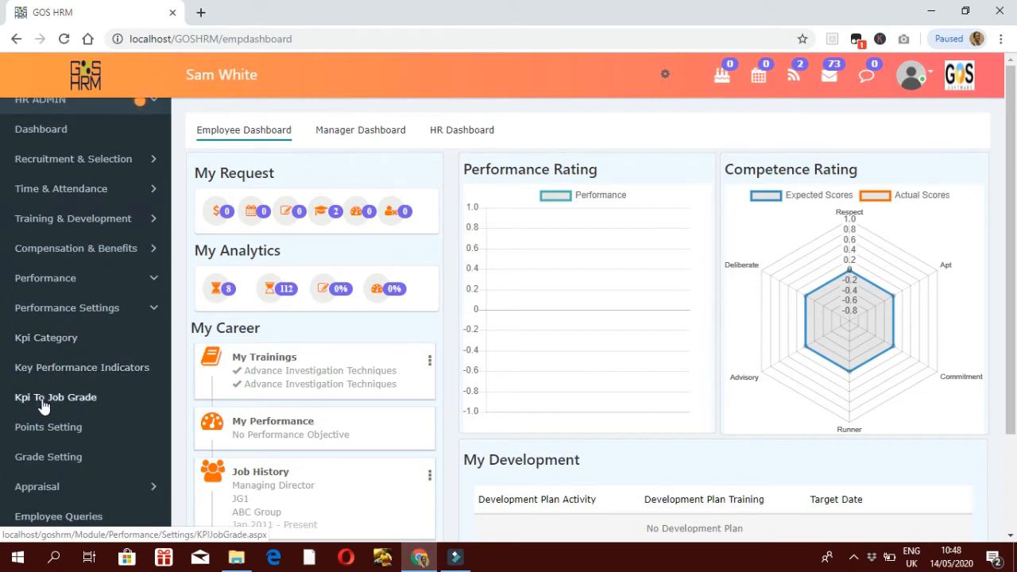
pyautogui.click(61, 488)
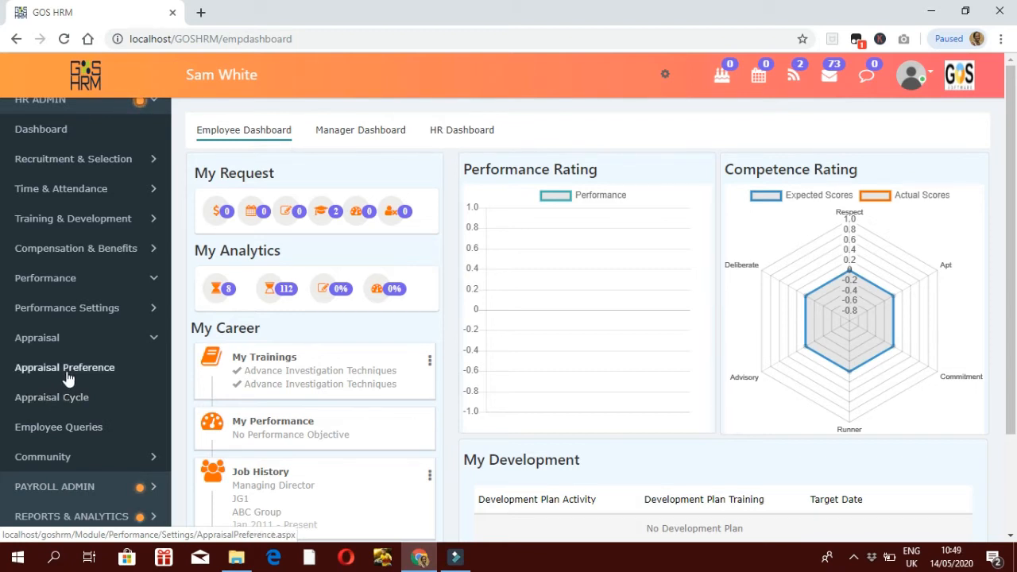
pyautogui.click(70, 307)
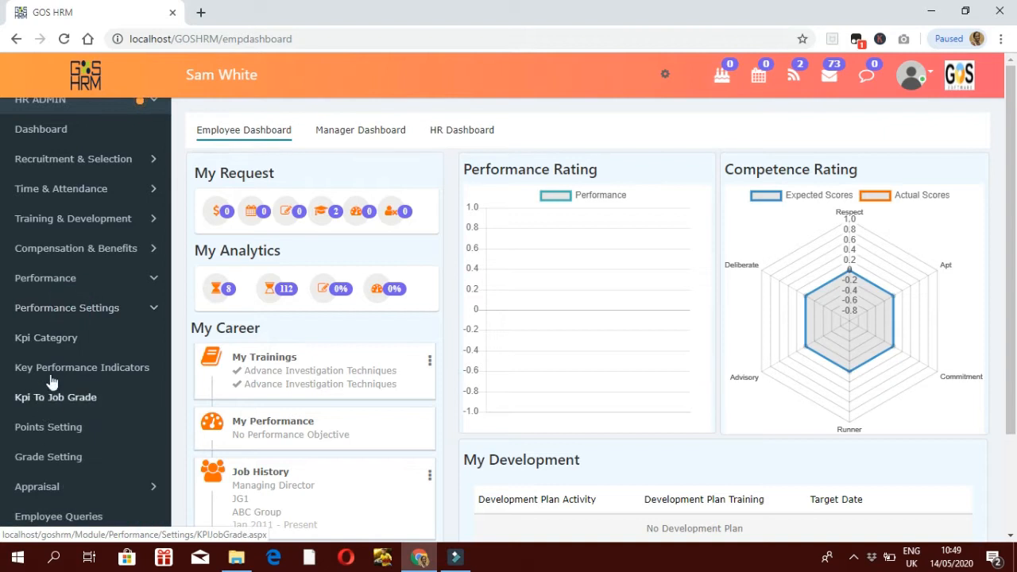
pyautogui.click(52, 399)
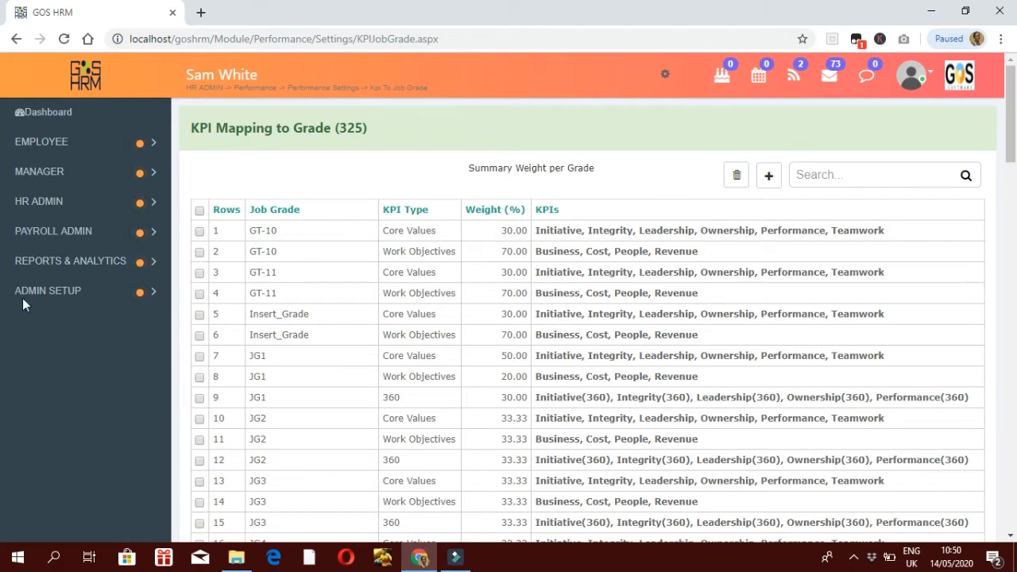
pyautogui.click(29, 203)
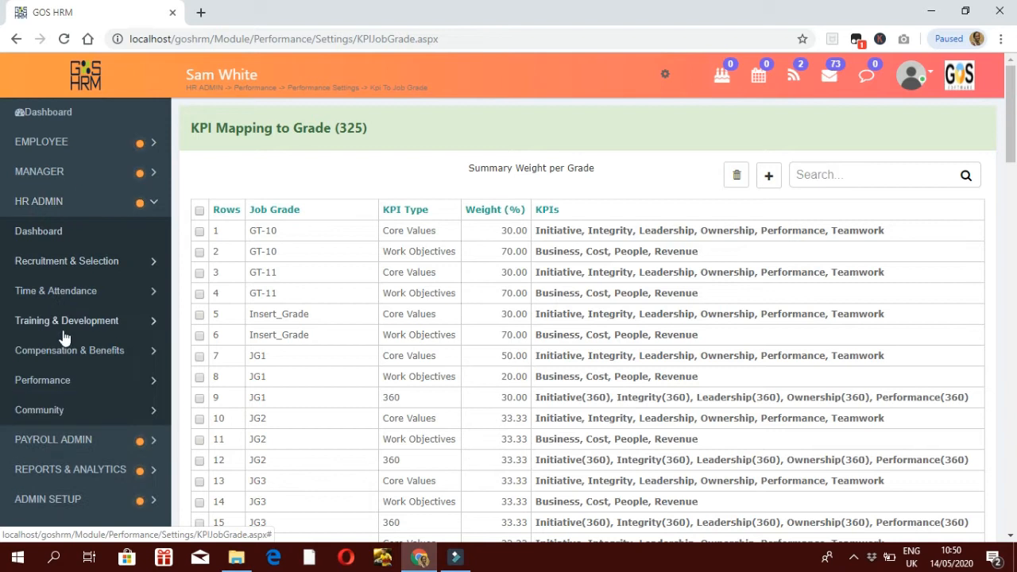
pyautogui.click(61, 380)
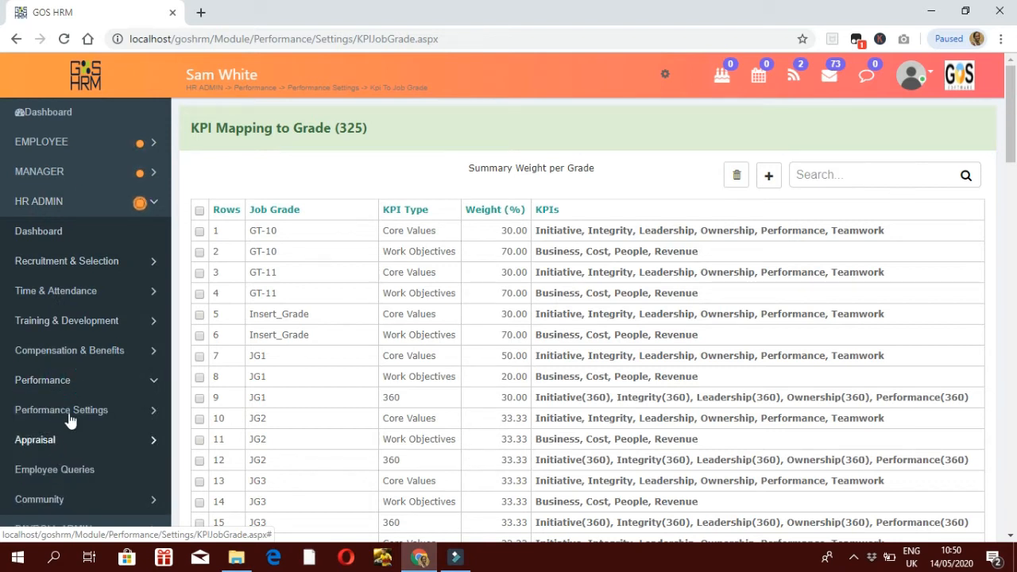
pyautogui.click(69, 412)
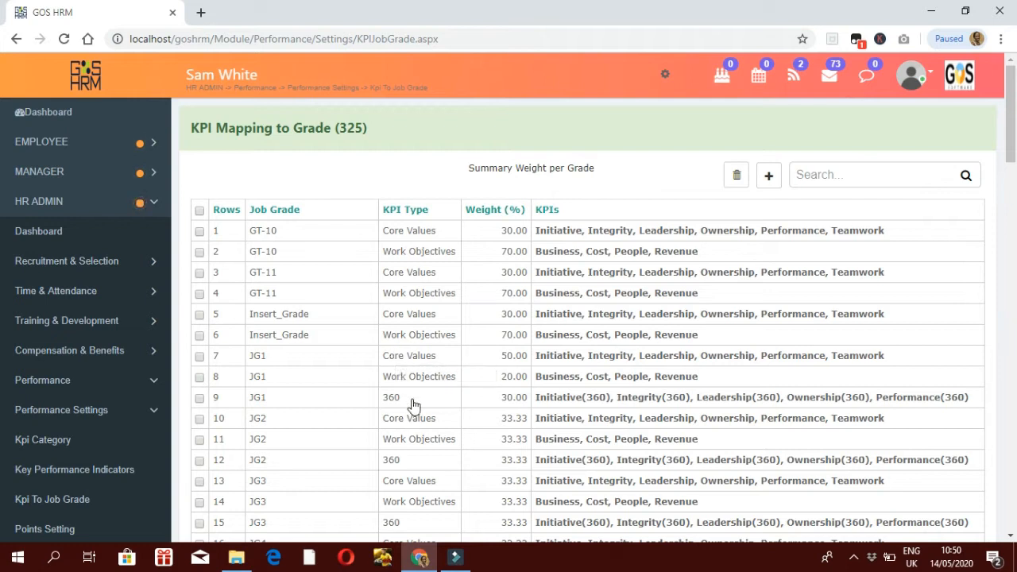
# Step: Start a new competency mapping and set its job grade to JG9
pyautogui.click(769, 178)
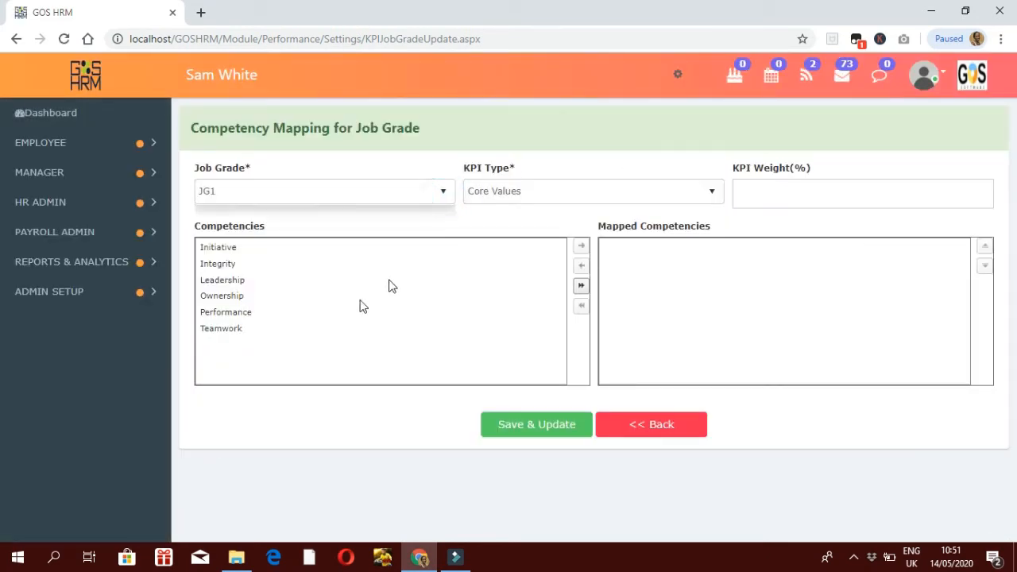
pyautogui.click(449, 198)
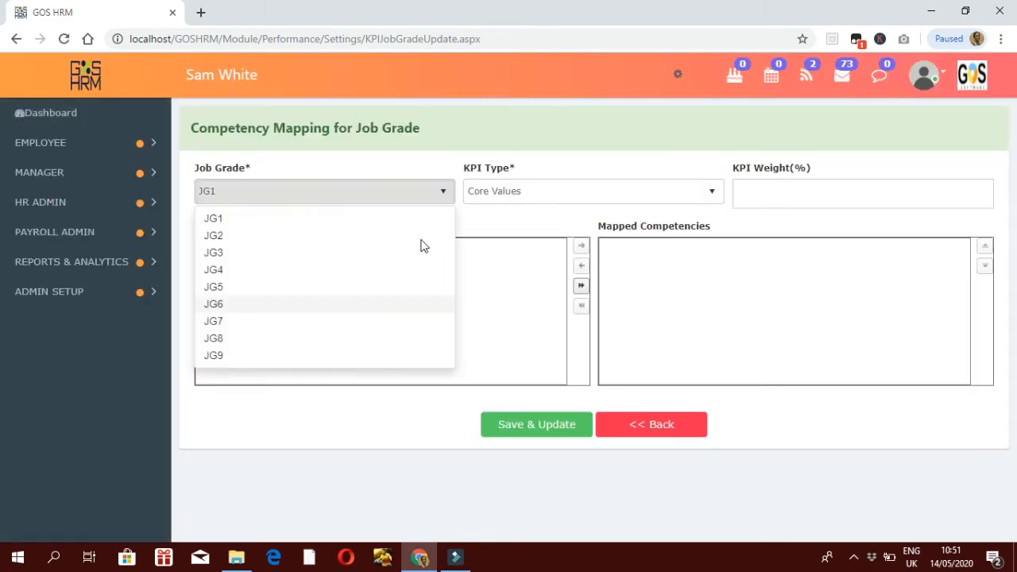
pyautogui.click(221, 359)
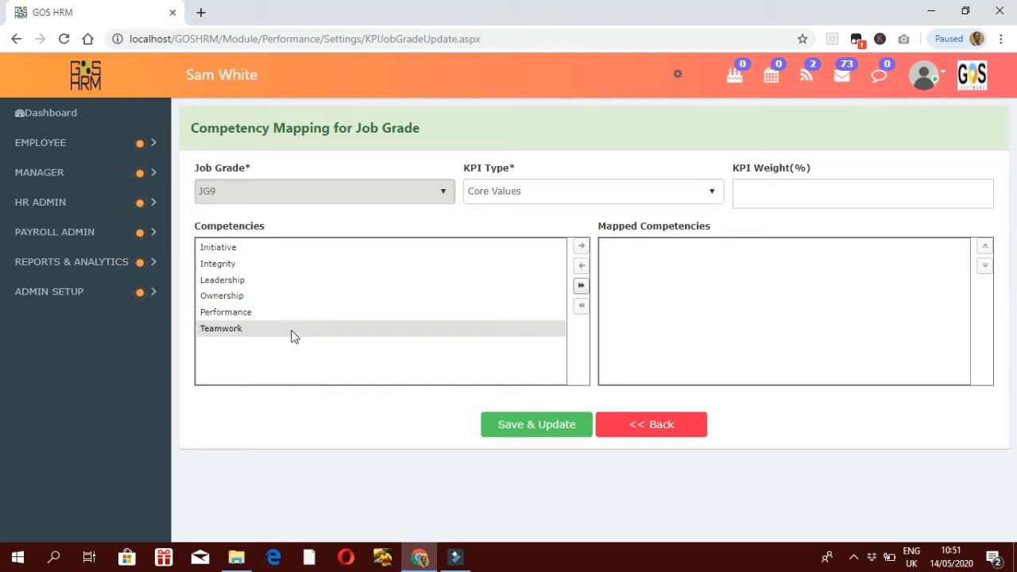
pyautogui.click(499, 200)
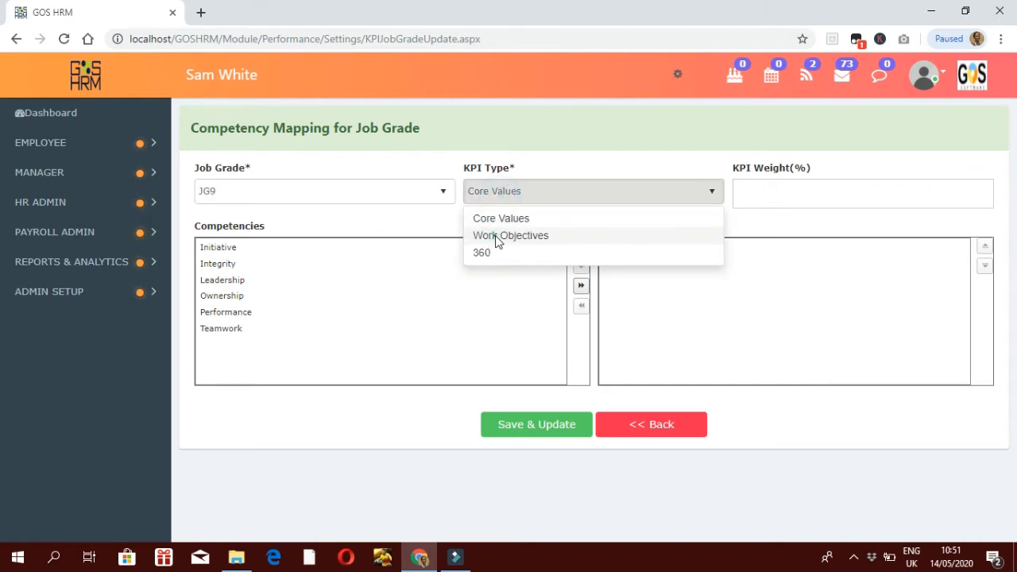
pyautogui.click(498, 233)
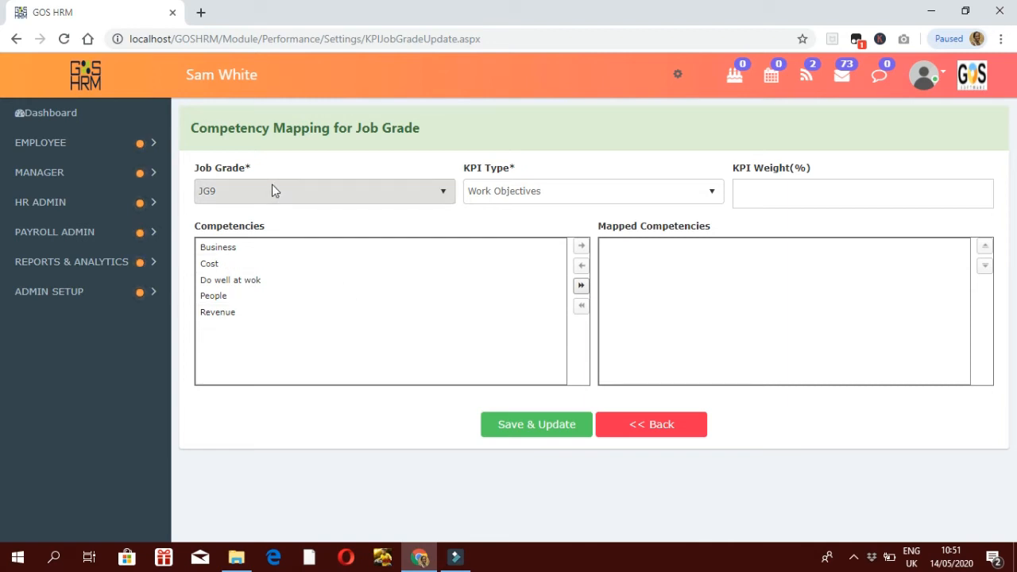
pyautogui.click(772, 197)
pyautogui.click(547, 194)
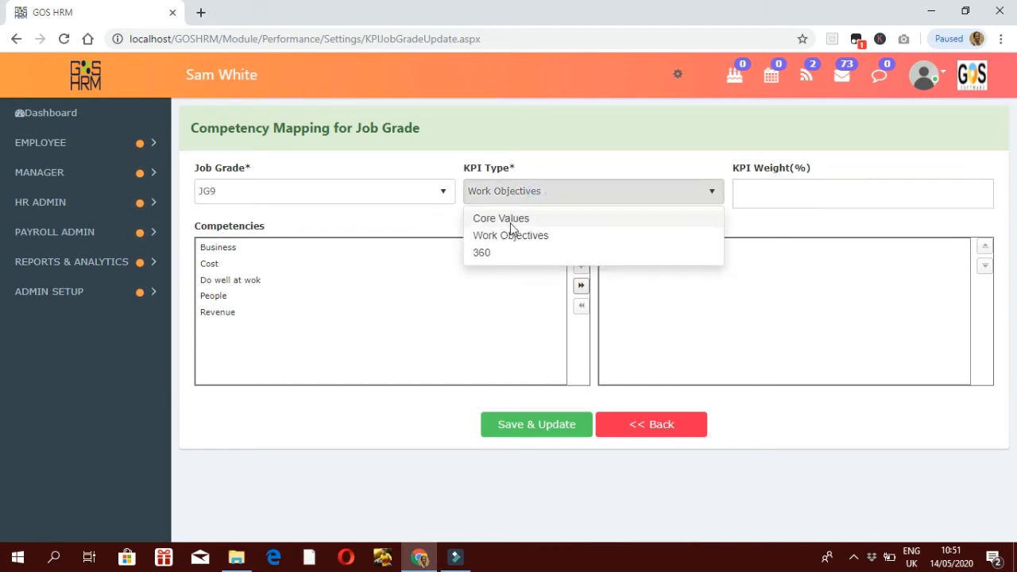
pyautogui.click(501, 218)
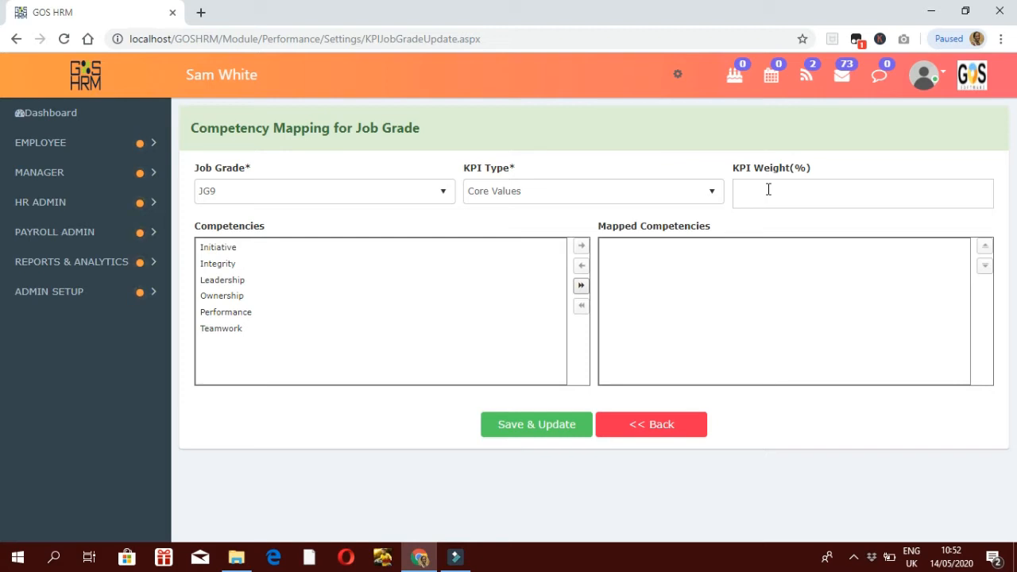
# Step: Set the KPI weight to 30% and map all Core Values competencies, from Initiative to Teamwork, to the job grade
pyautogui.click(738, 202)
pyautogui.write('30')
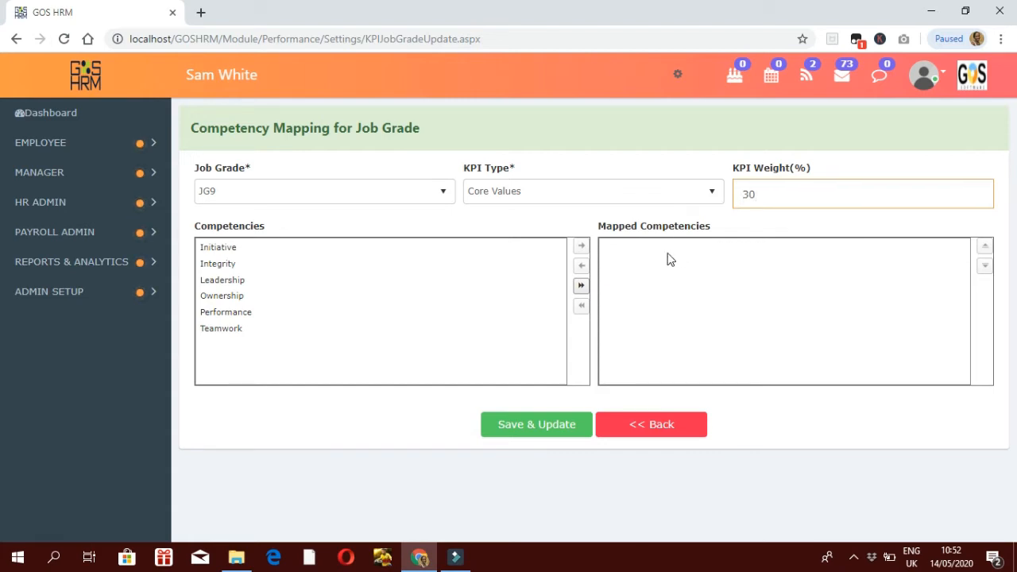
pyautogui.click(257, 249)
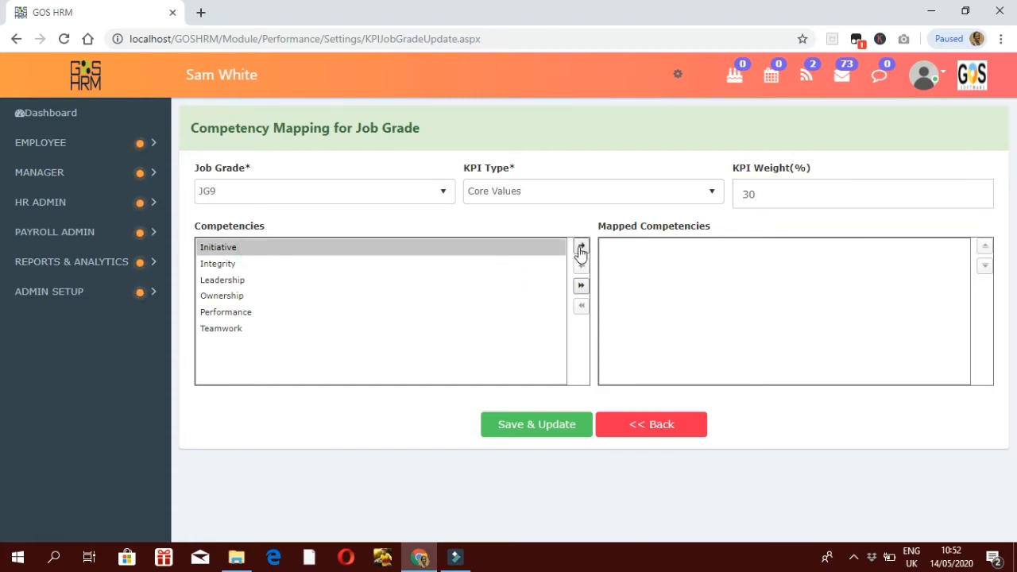
pyautogui.click(581, 247)
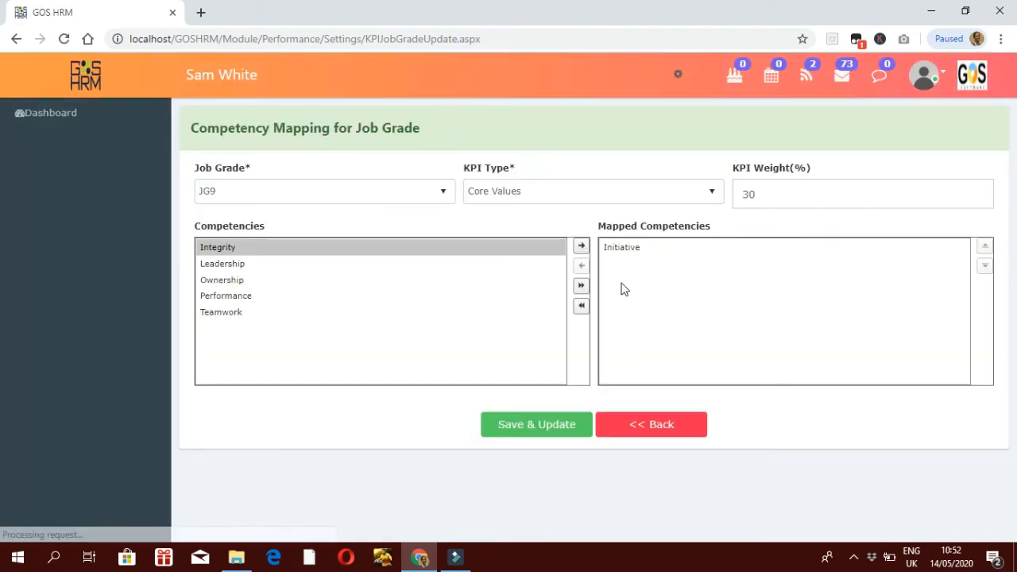
pyautogui.click(581, 286)
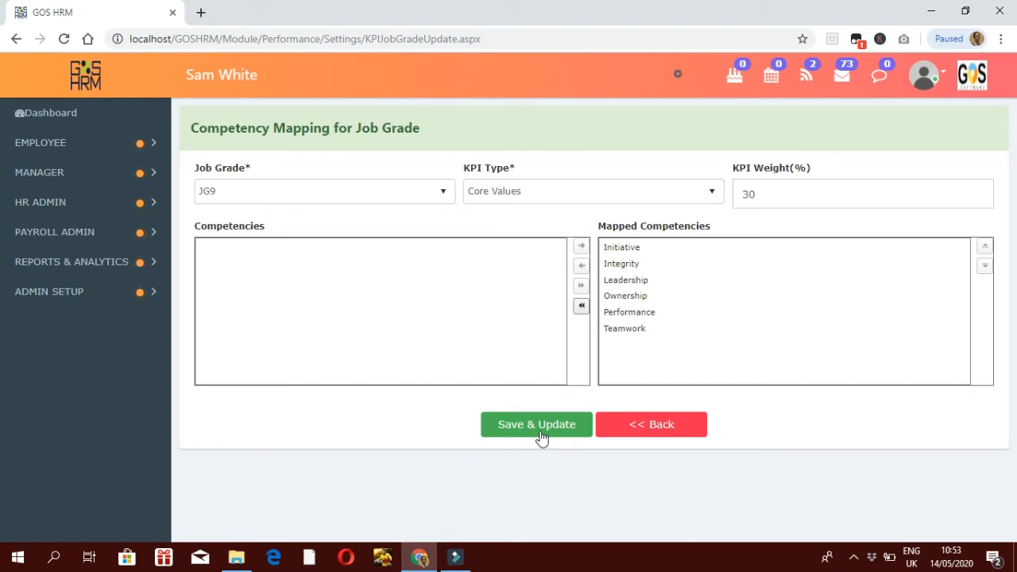
# Step: Open the Points Setting page in the HR Admin performance settings
pyautogui.click(59, 207)
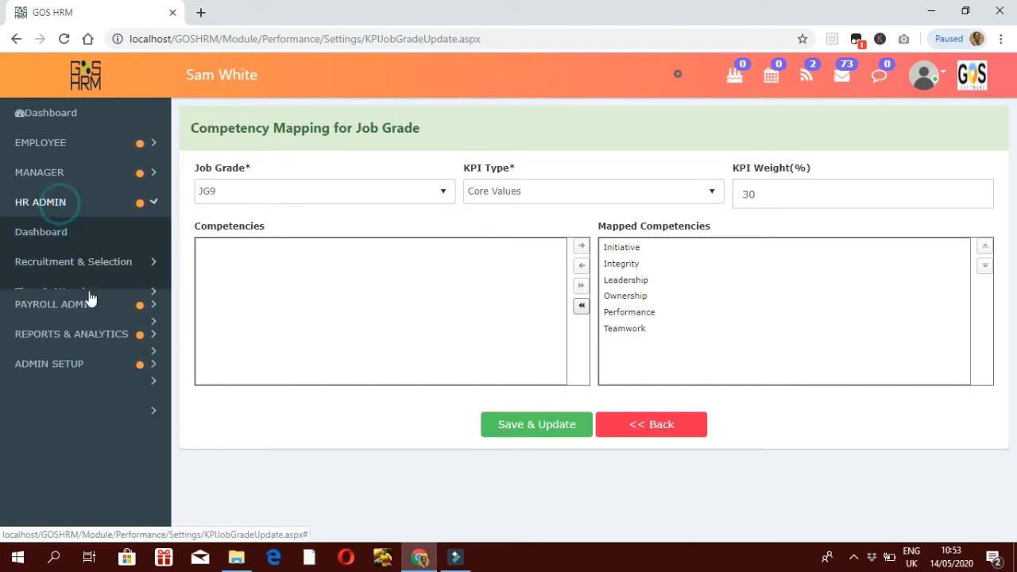
pyautogui.click(94, 380)
pyautogui.click(85, 411)
pyautogui.scroll(-1, 68, 470)
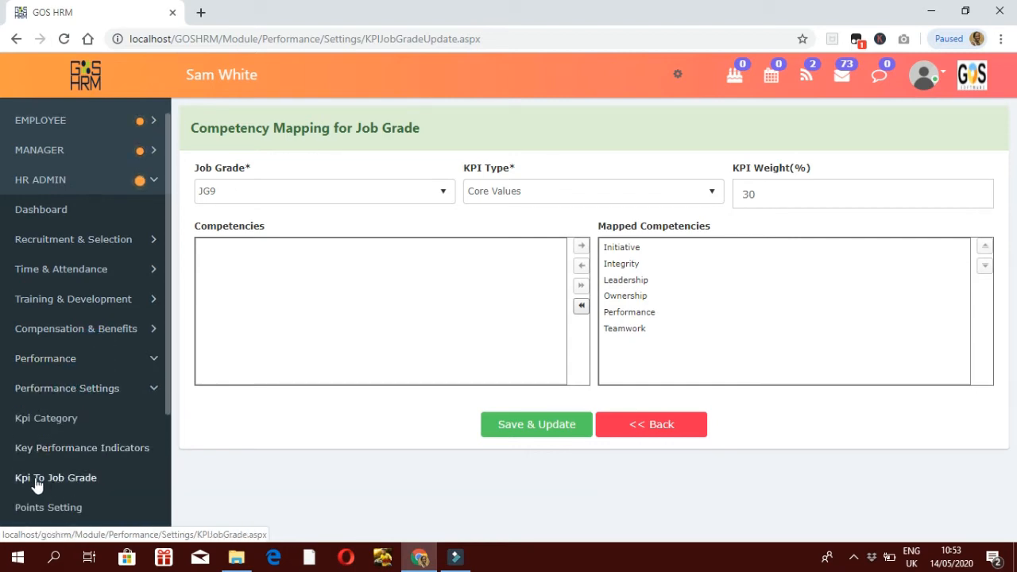
pyautogui.click(42, 511)
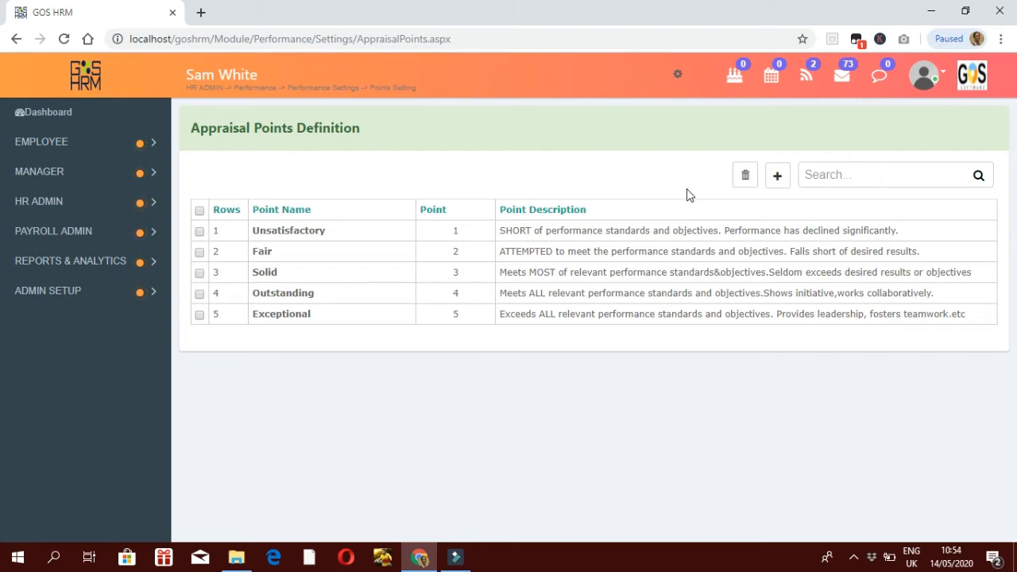
# Step: Start a new appraisal point definition with point 6 and the name "Too Poor"
pyautogui.click(773, 184)
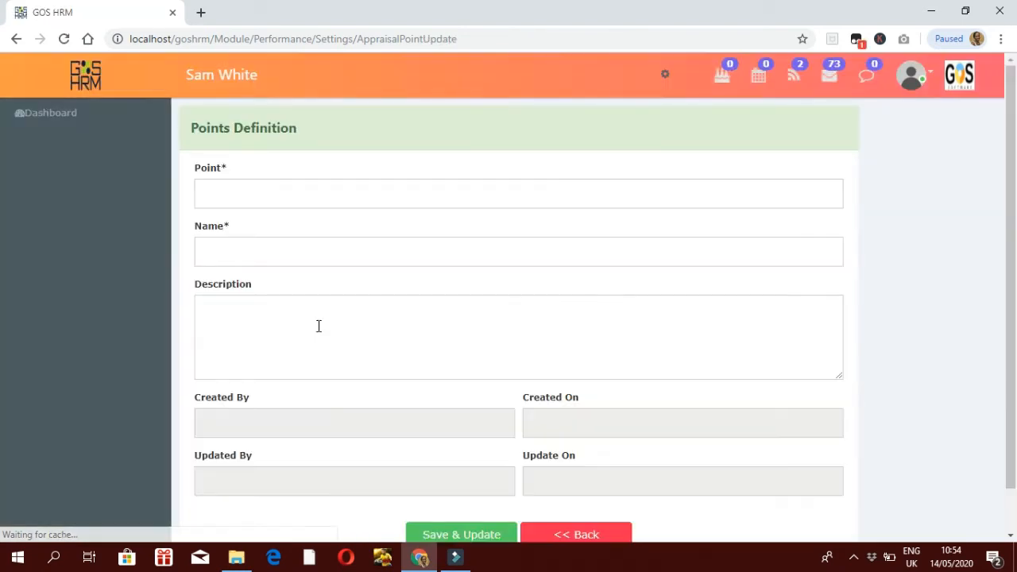
pyautogui.click(287, 197)
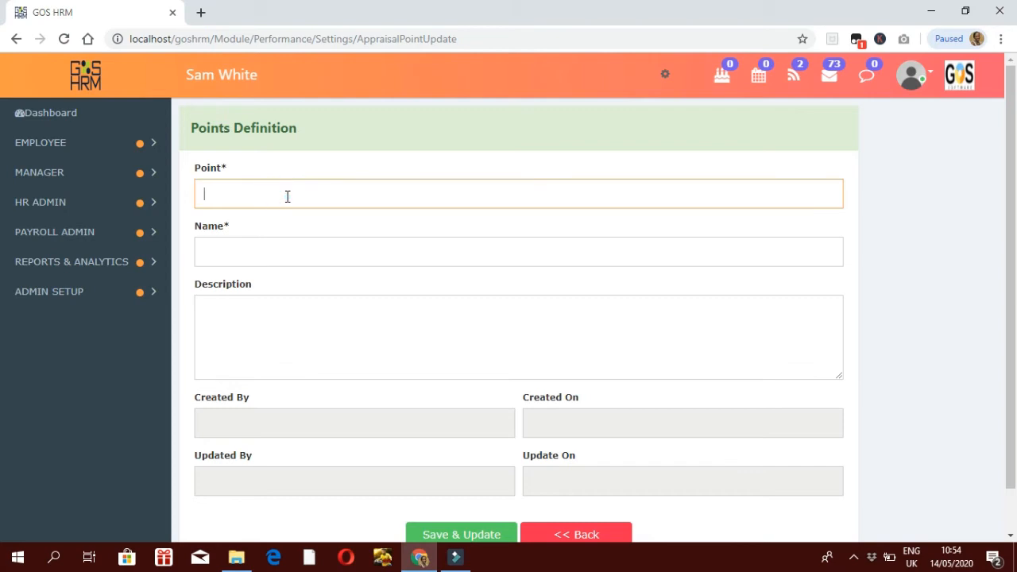
pyautogui.write('Too Poor')
pyautogui.moveTo(252, 194); pyautogui.dragTo(202, 192)
pyautogui.write('6')
pyautogui.click(249, 257)
pyautogui.write('Too Poor')
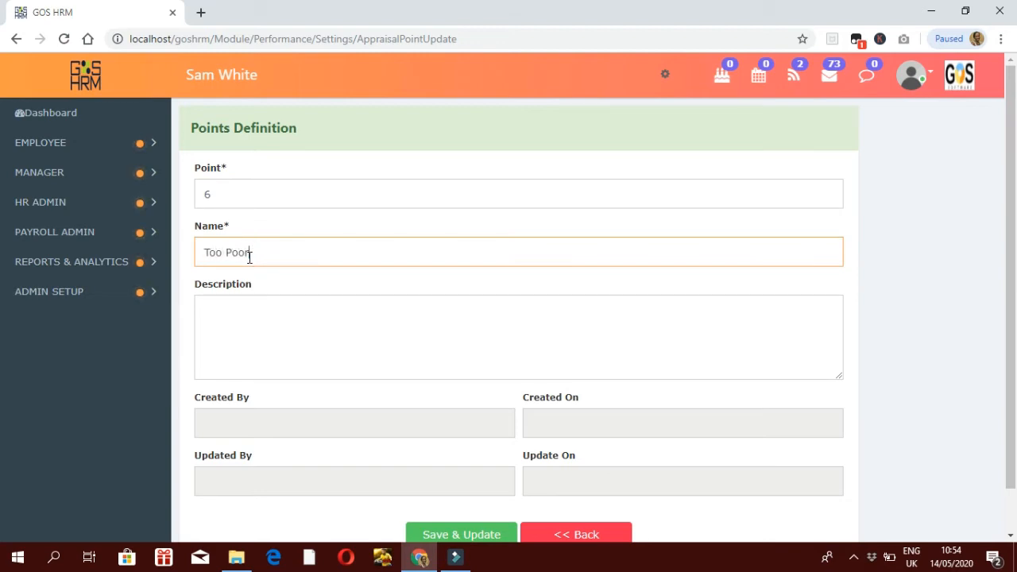
# Step: Describe the point as "Deserving immediate suspension", save it and return to the appraisal points list
pyautogui.click(255, 314)
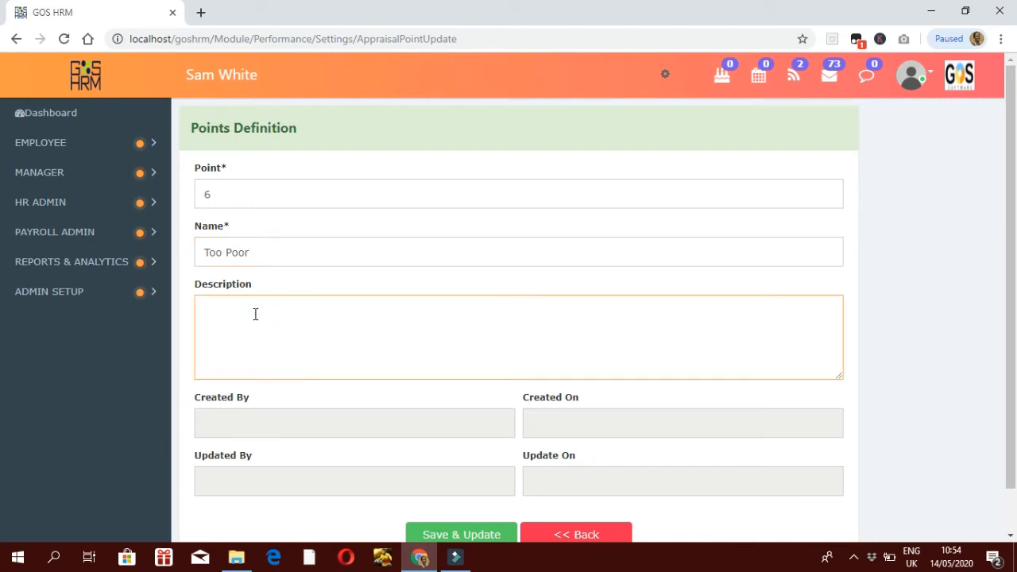
pyautogui.write('Deservin')
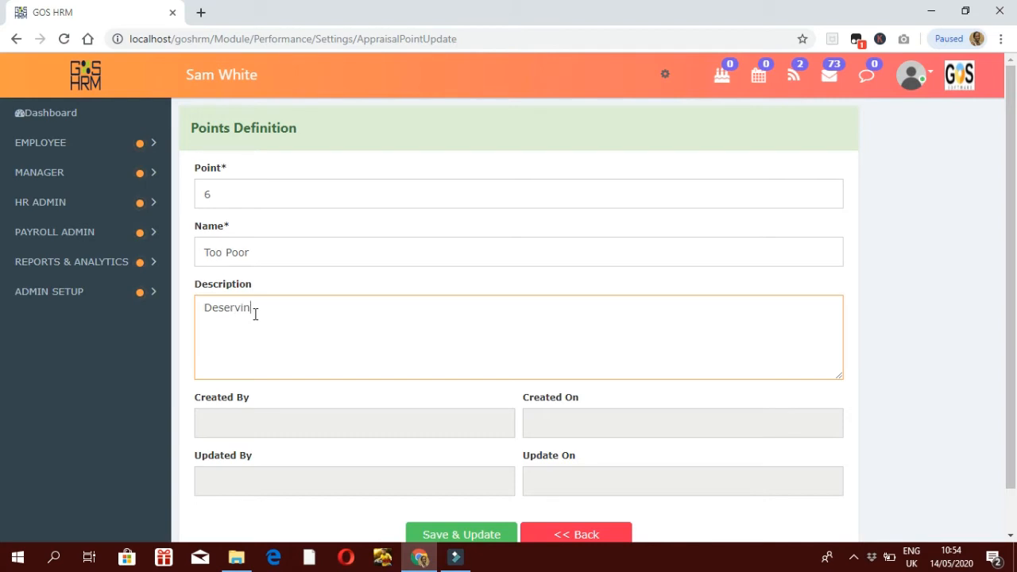
pyautogui.write('g immediate suspension')
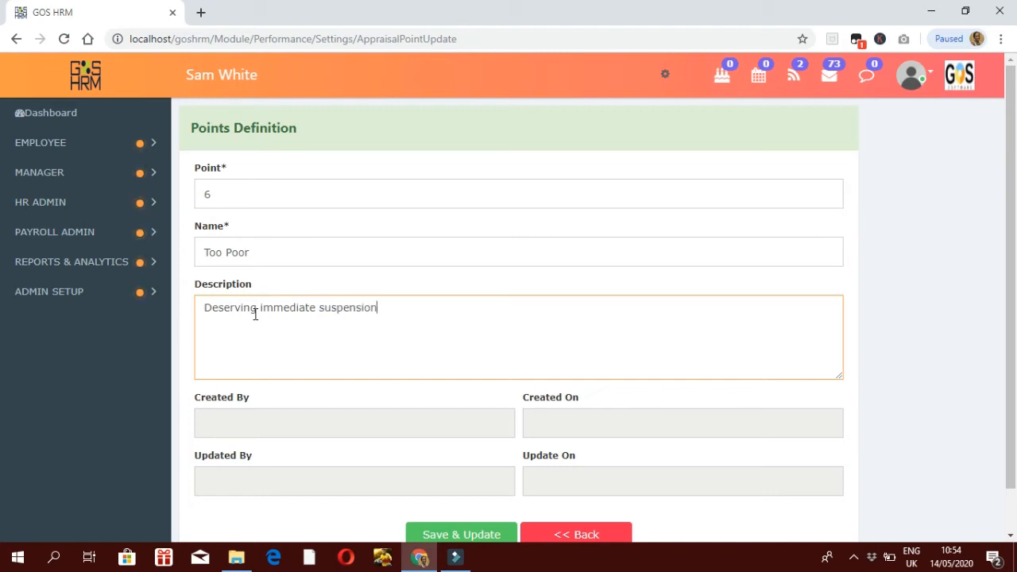
pyautogui.click(449, 537)
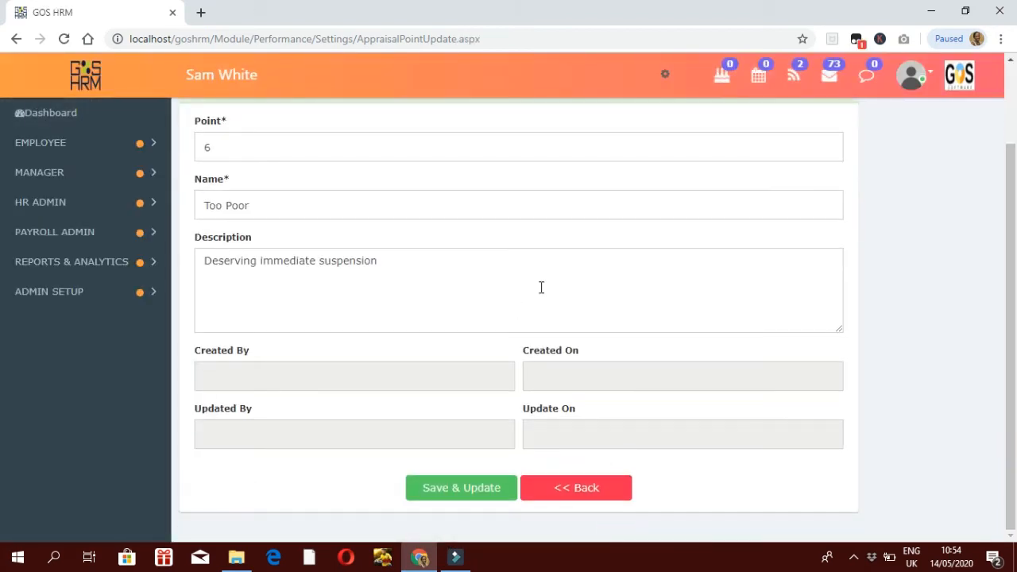
pyautogui.click(581, 488)
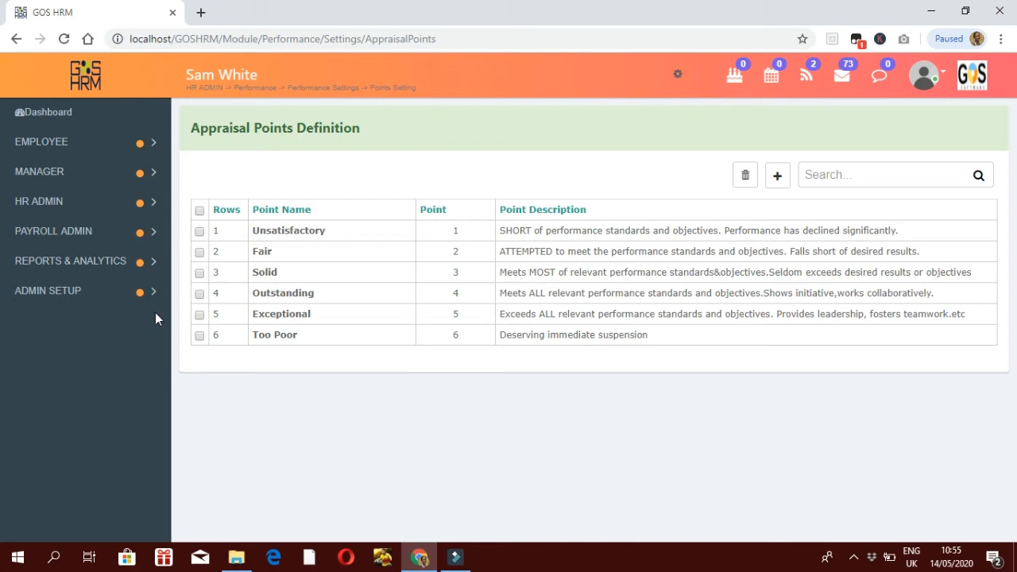
# Step: Open the Grade Setting page in the HR Admin performance settings
pyautogui.click(101, 200)
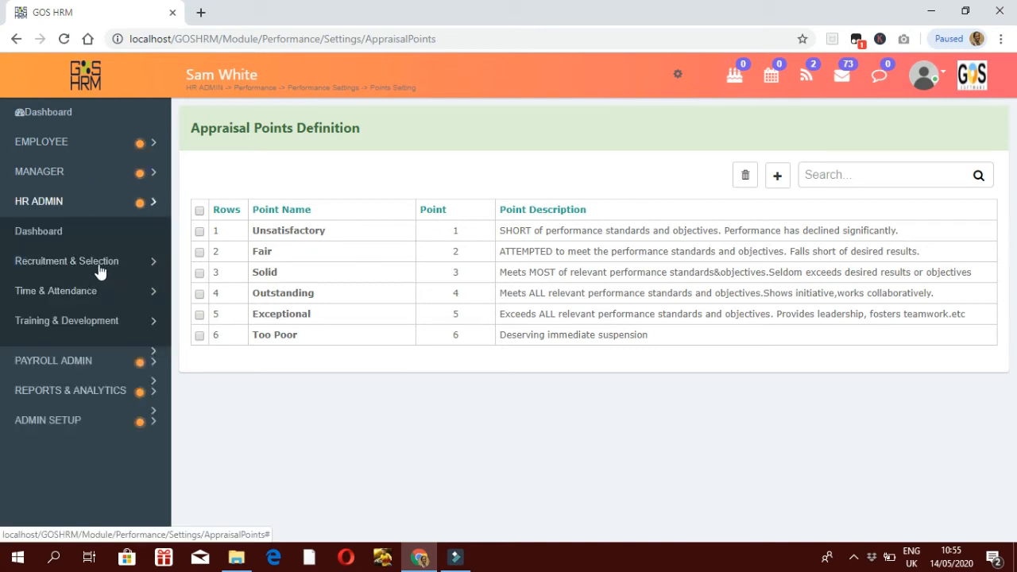
pyautogui.click(71, 382)
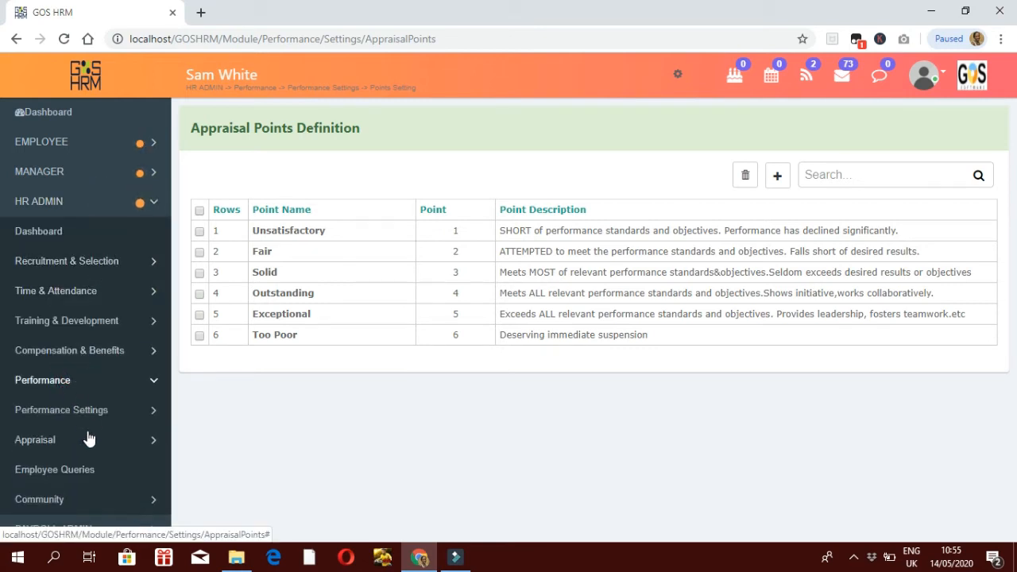
pyautogui.scroll(-1, 91, 441)
pyautogui.click(97, 378)
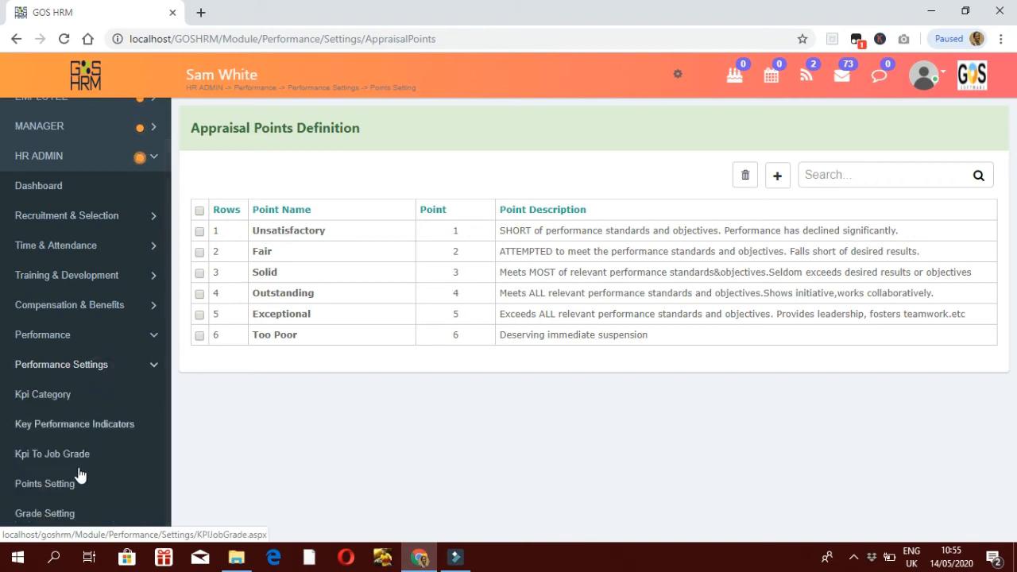
pyautogui.scroll(-1, 79, 473)
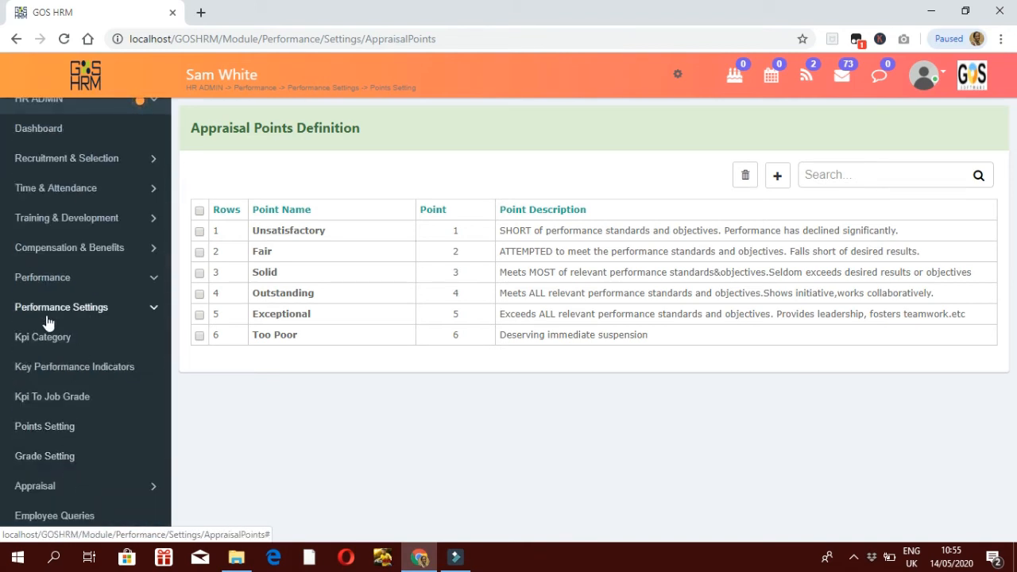
pyautogui.click(44, 458)
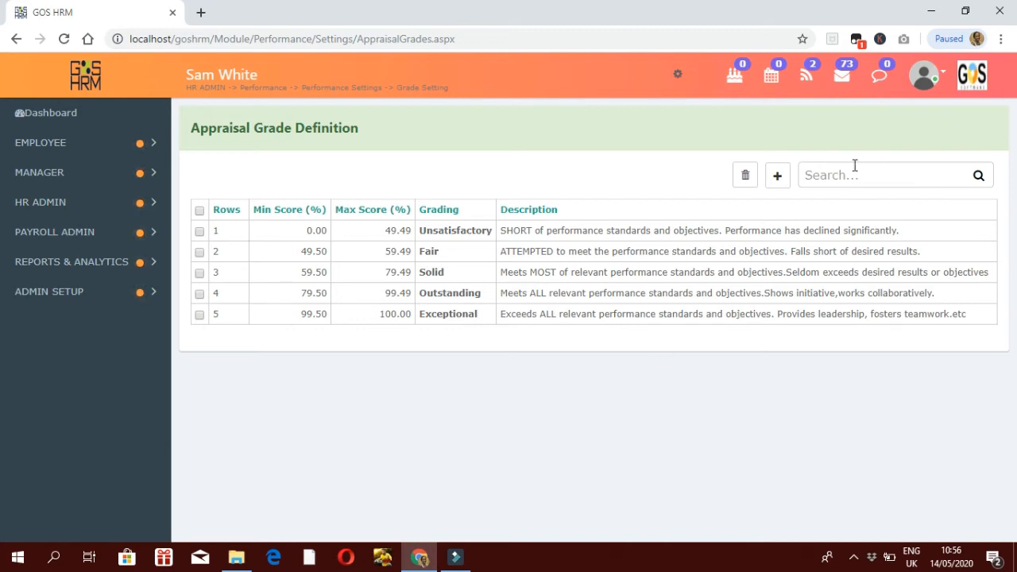
# Step: Examine the name, minimum, maximum and description fields of a blank appraisal grade form, then return to the grade list
pyautogui.click(778, 176)
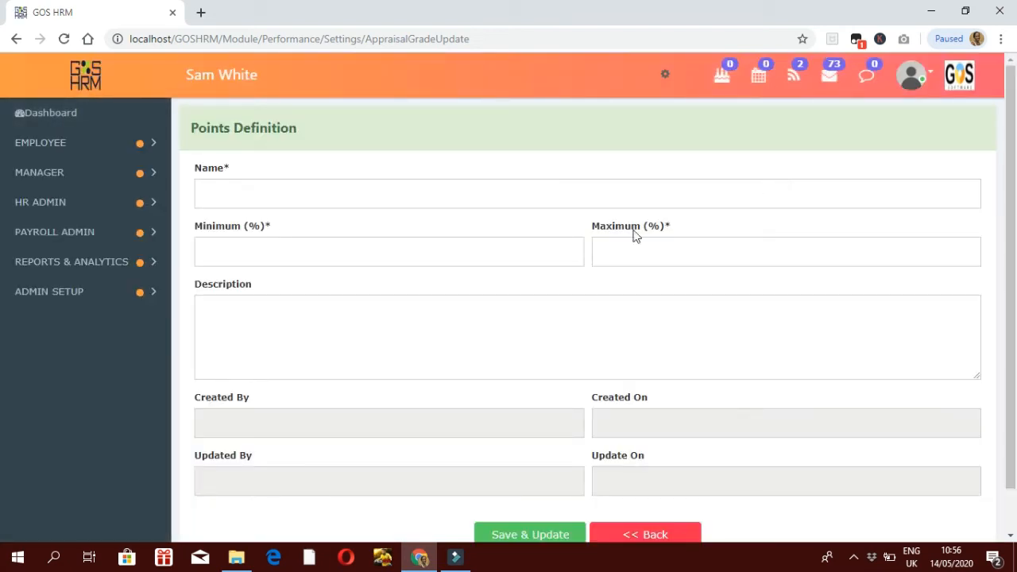
pyautogui.click(226, 193)
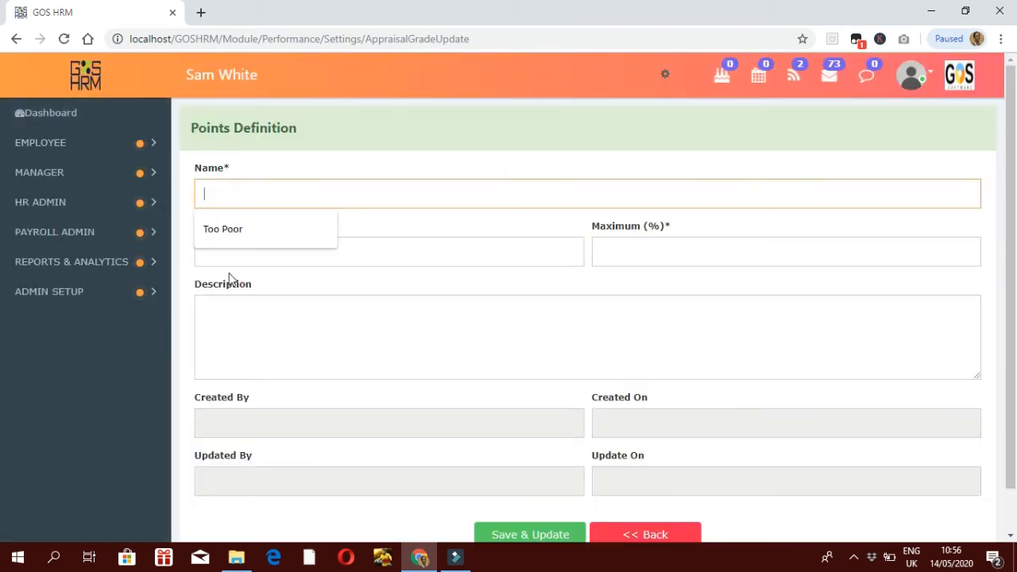
pyautogui.click(296, 254)
pyautogui.click(634, 250)
pyautogui.click(247, 337)
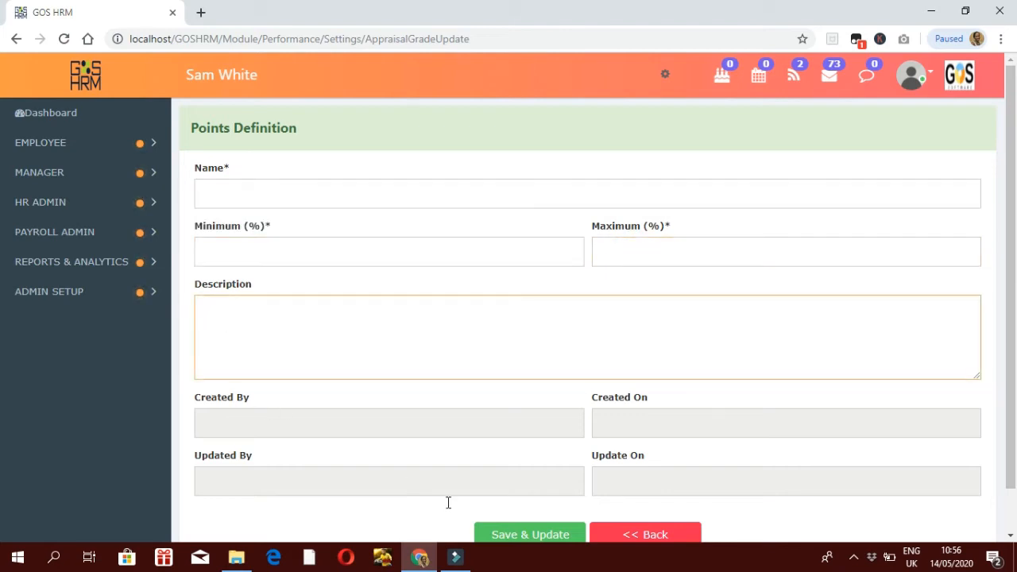
pyautogui.click(648, 534)
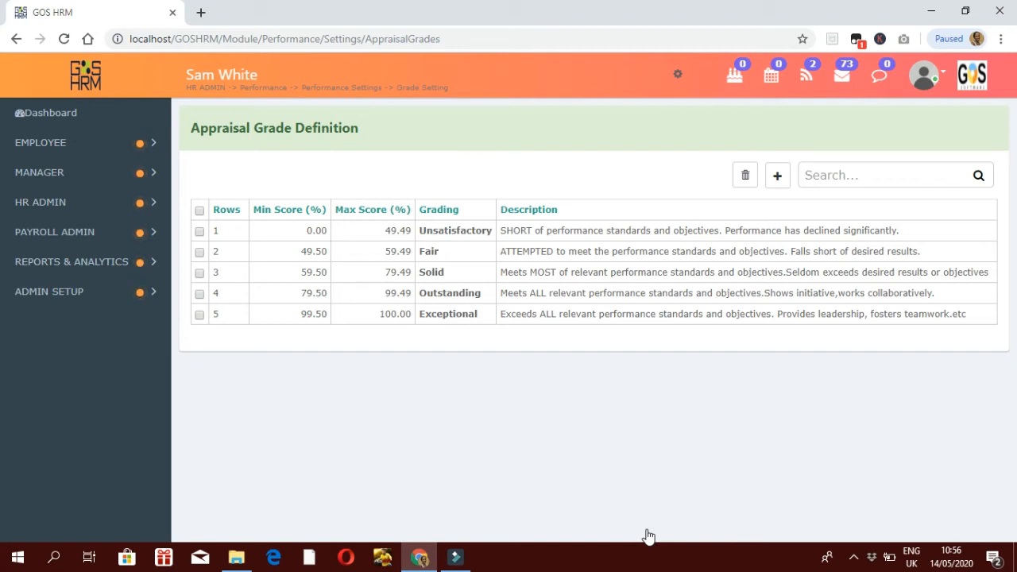
# Step: Open the Appraisal Cycle list in the HR Admin performance appraisal section
pyautogui.click(131, 208)
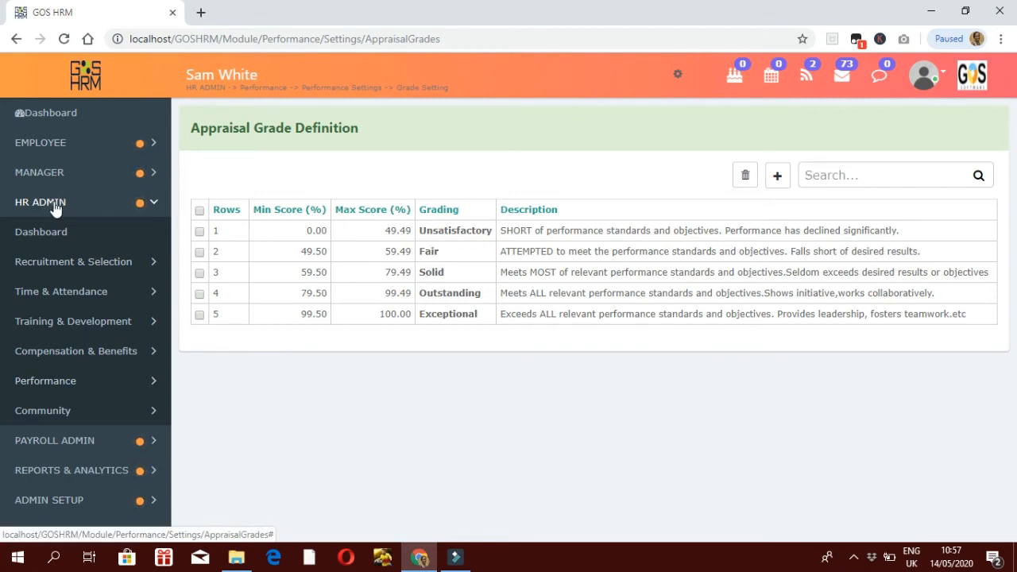
pyautogui.click(81, 381)
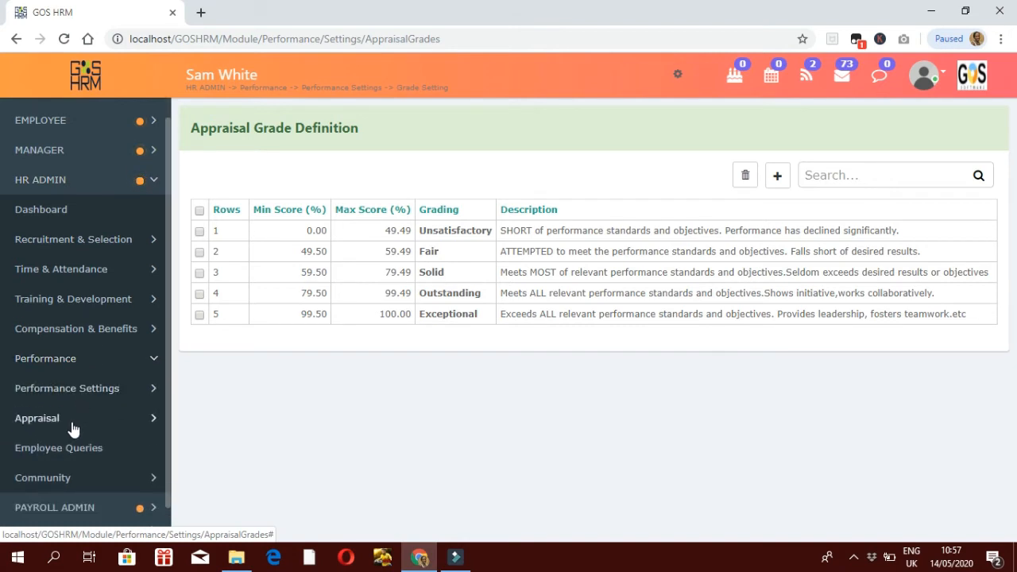
pyautogui.click(71, 428)
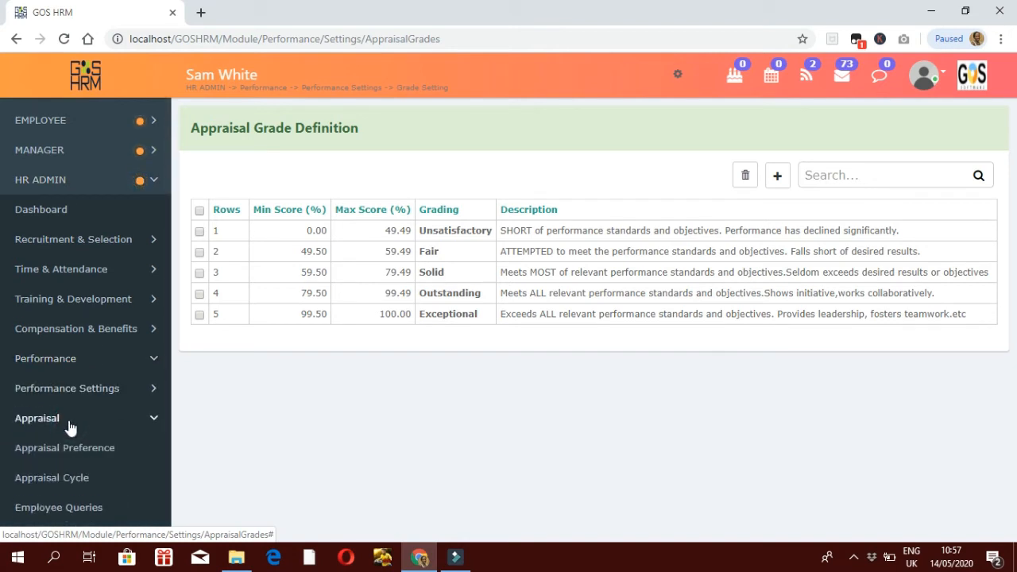
pyautogui.click(70, 480)
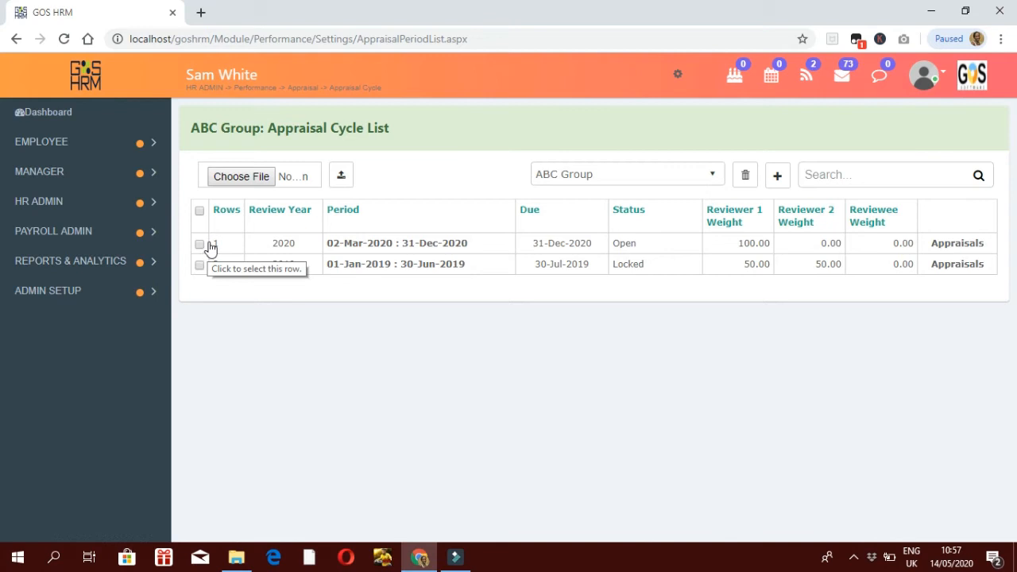
# Step: Delete the 2020 appraisal cycle for the period 02-Mar-2020 to 31-Dec-2020
pyautogui.click(200, 245)
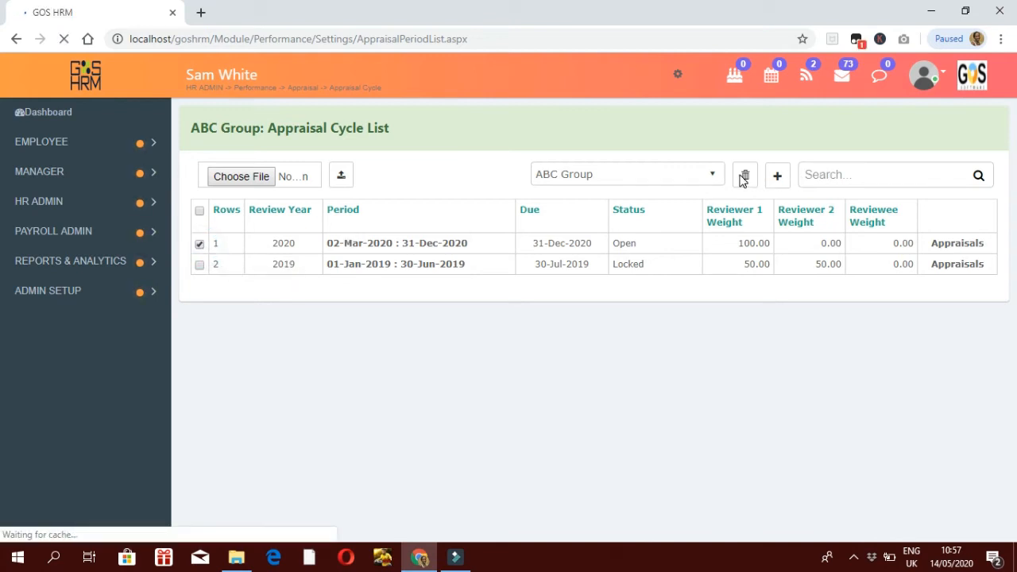
pyautogui.click(743, 178)
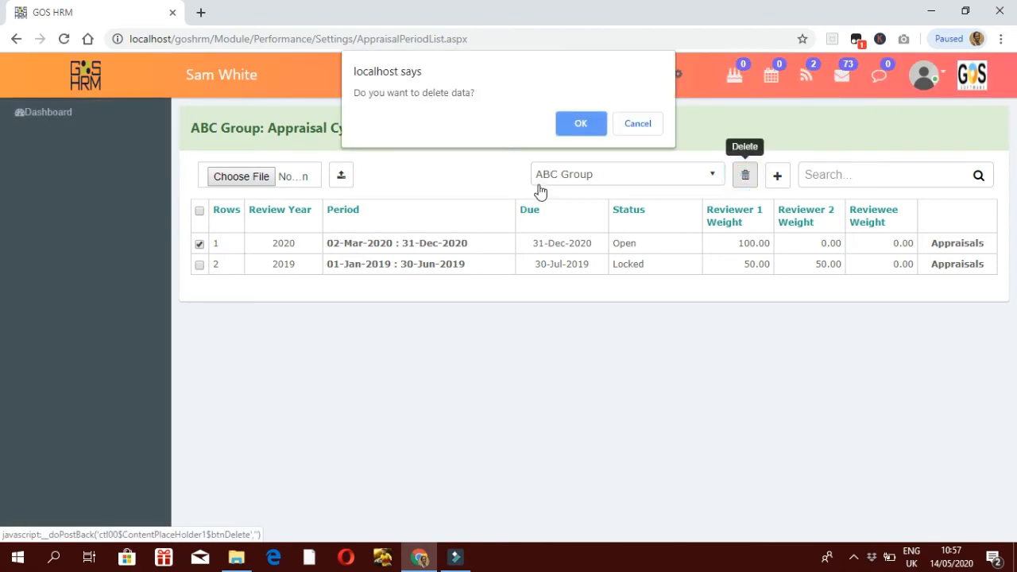
pyautogui.click(579, 123)
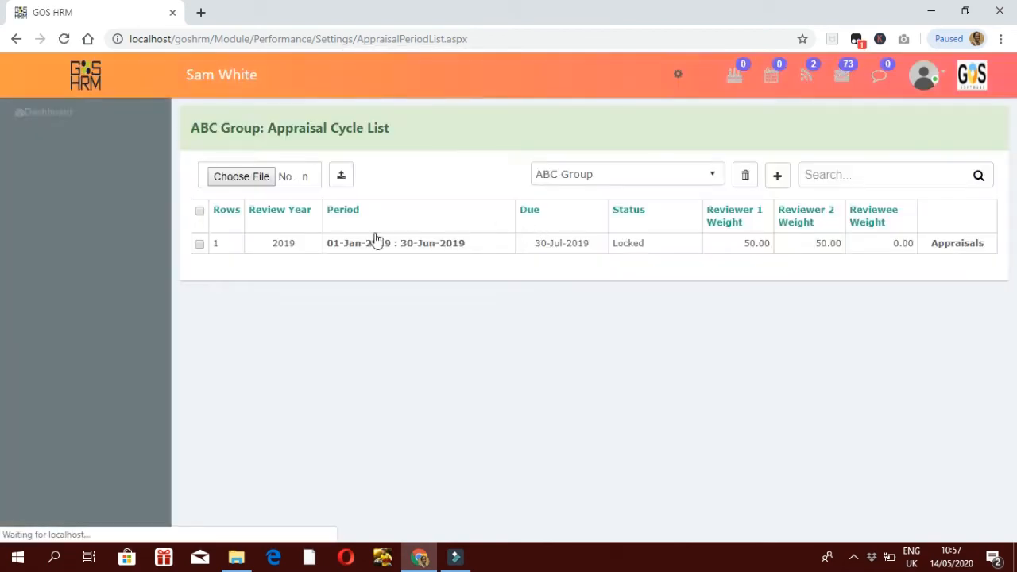
# Step: Examine the companies offered for filtering the appraisal cycle list, keeping ABC Group selected
pyautogui.click(715, 182)
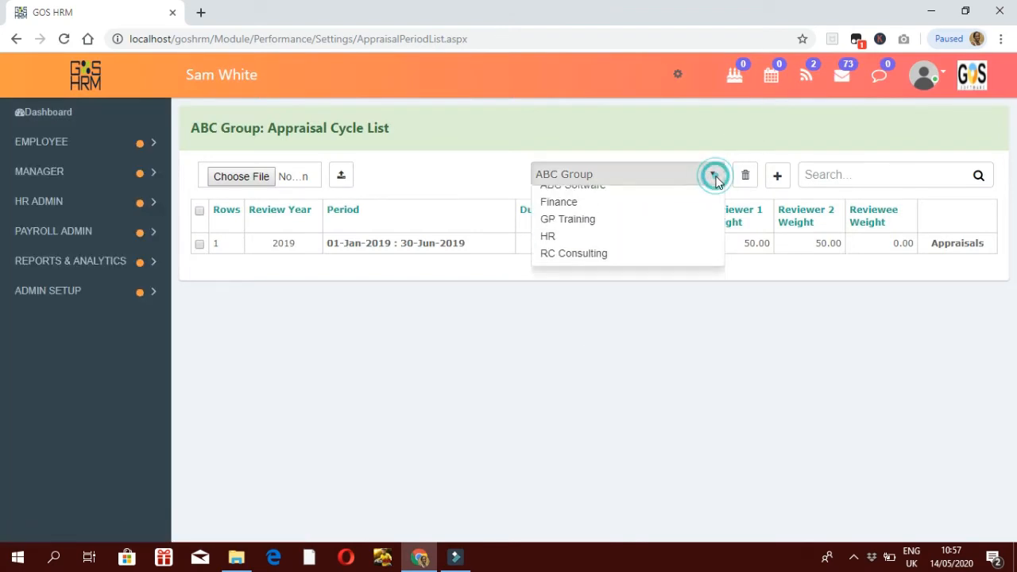
pyautogui.click(450, 176)
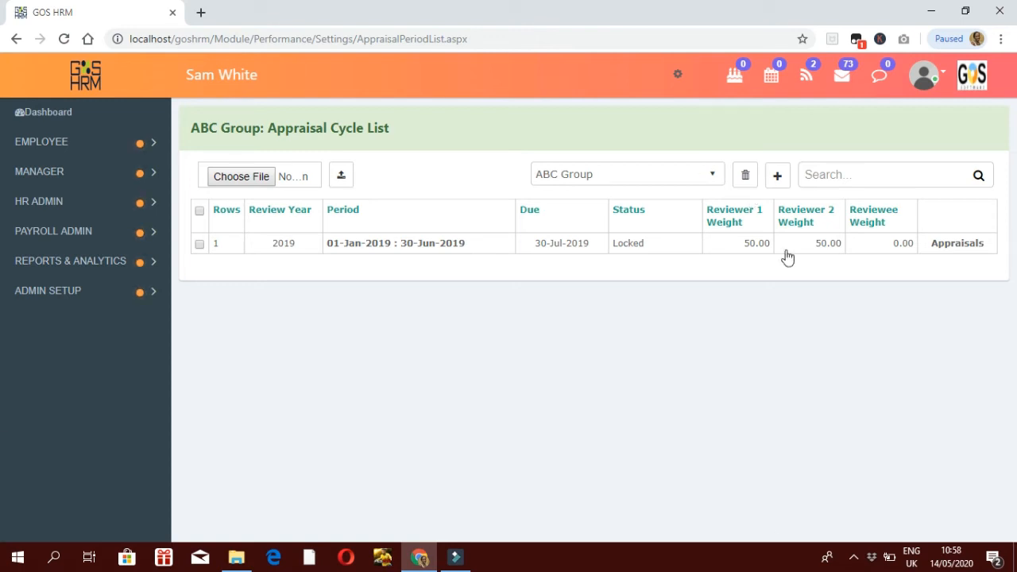
pyautogui.click(712, 177)
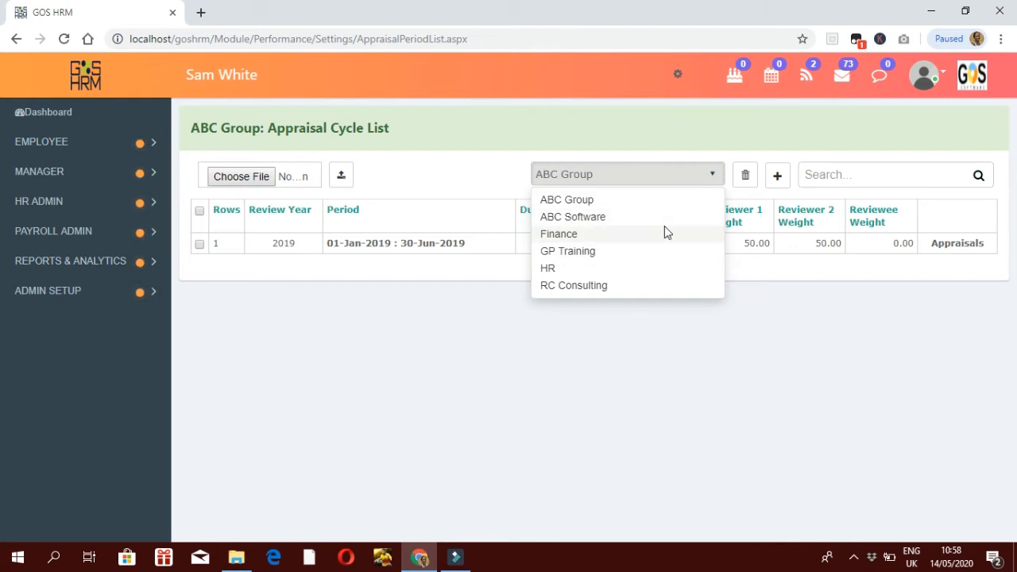
pyautogui.click(436, 193)
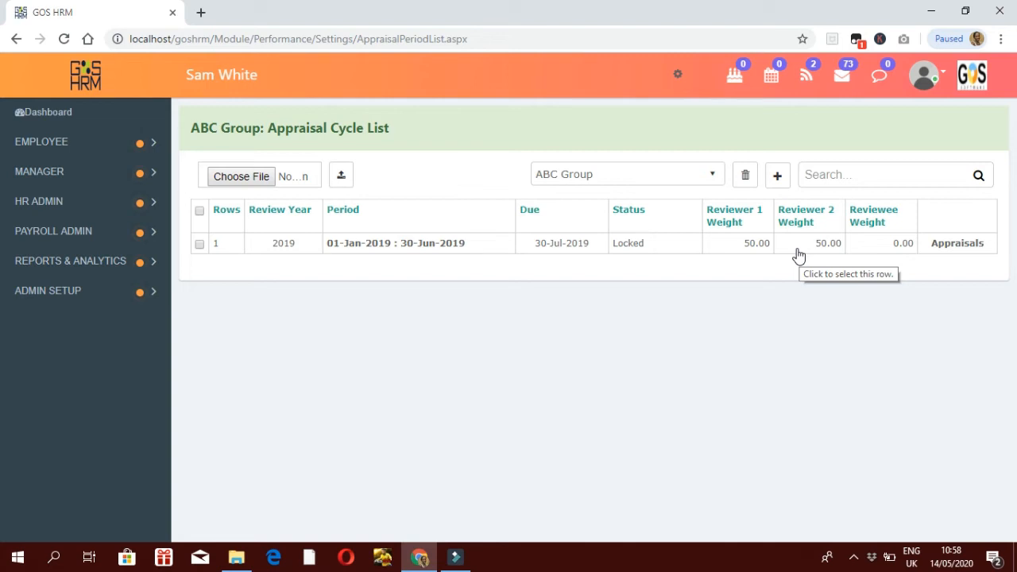
# Step: Start a new appraisal cycle with the calendar range "1 Jan - March 2020"
pyautogui.click(778, 183)
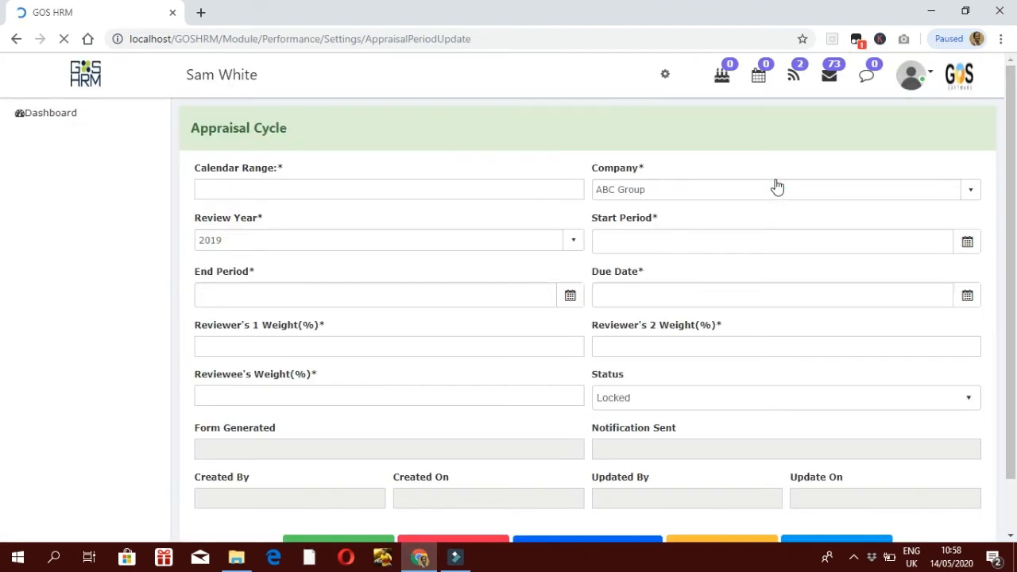
pyautogui.click(379, 189)
pyautogui.write('1 Jan ')
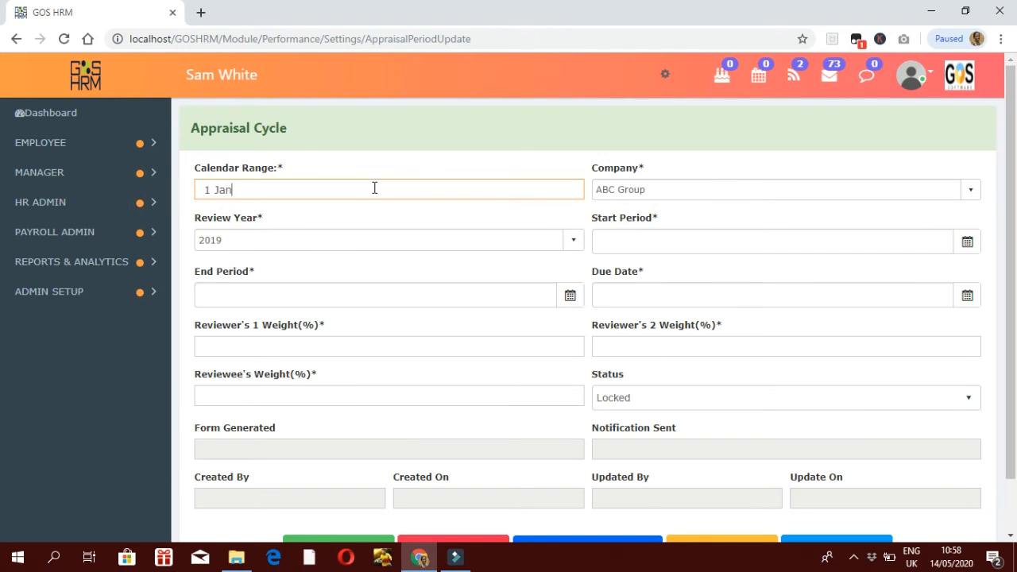
pyautogui.write('- ')
pyautogui.write('A')
pyautogui.write('p')
pyautogui.press('BackSpace')
pyautogui.press('BackSpace')
pyautogui.write('March 2020')
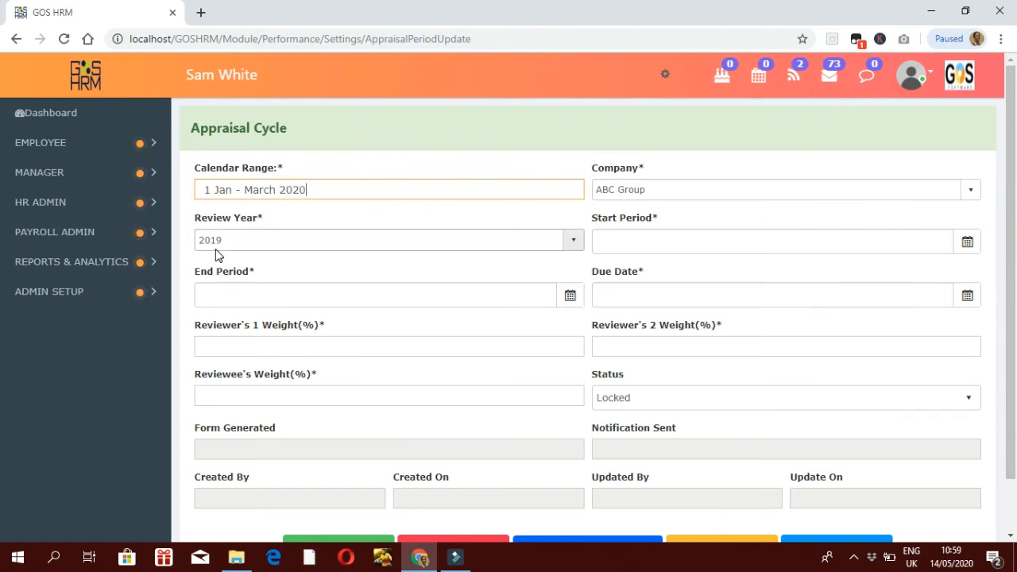
# Step: Set the cycle's review year to 2020 and its start period to 01/01/2020
pyautogui.click(573, 240)
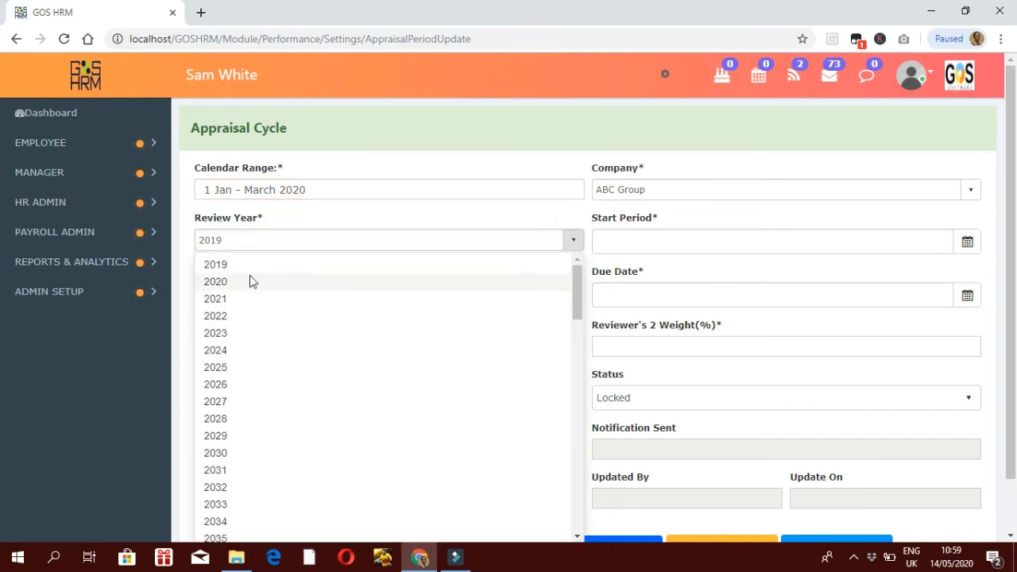
pyautogui.click(250, 280)
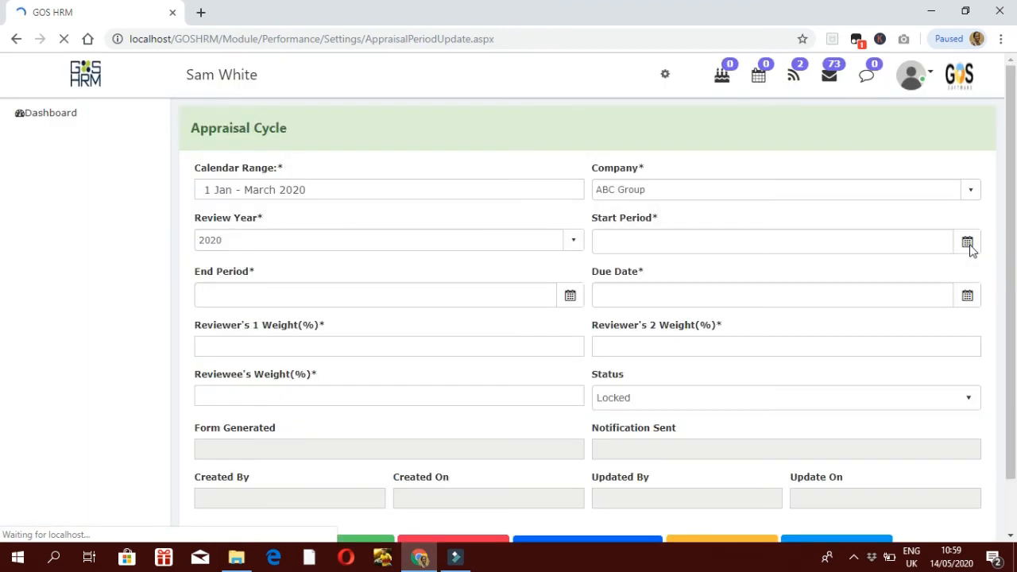
pyautogui.click(969, 245)
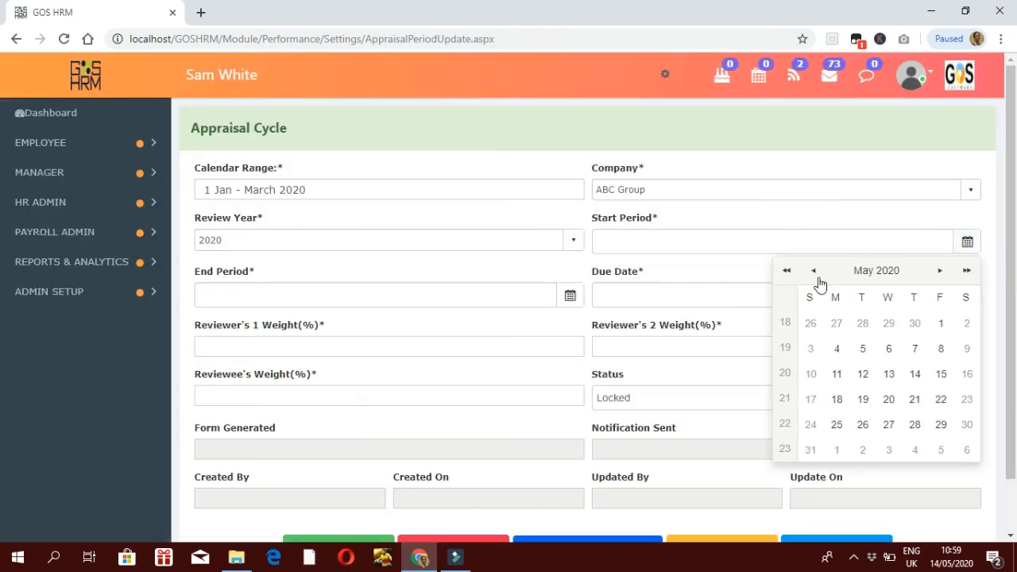
pyautogui.click(814, 272)
pyautogui.click(815, 272)
pyautogui.click(815, 273)
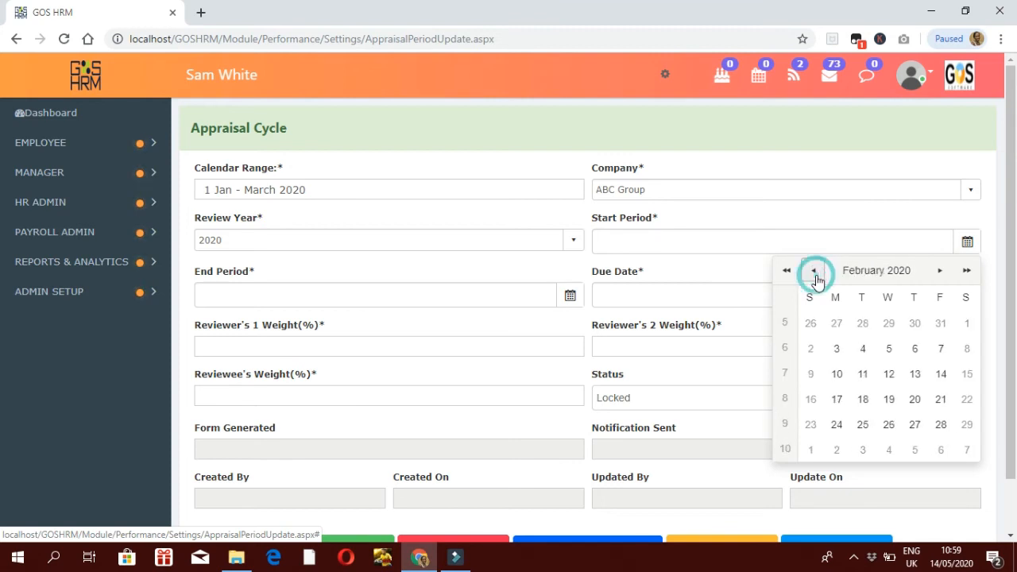
pyautogui.click(815, 273)
pyautogui.click(889, 324)
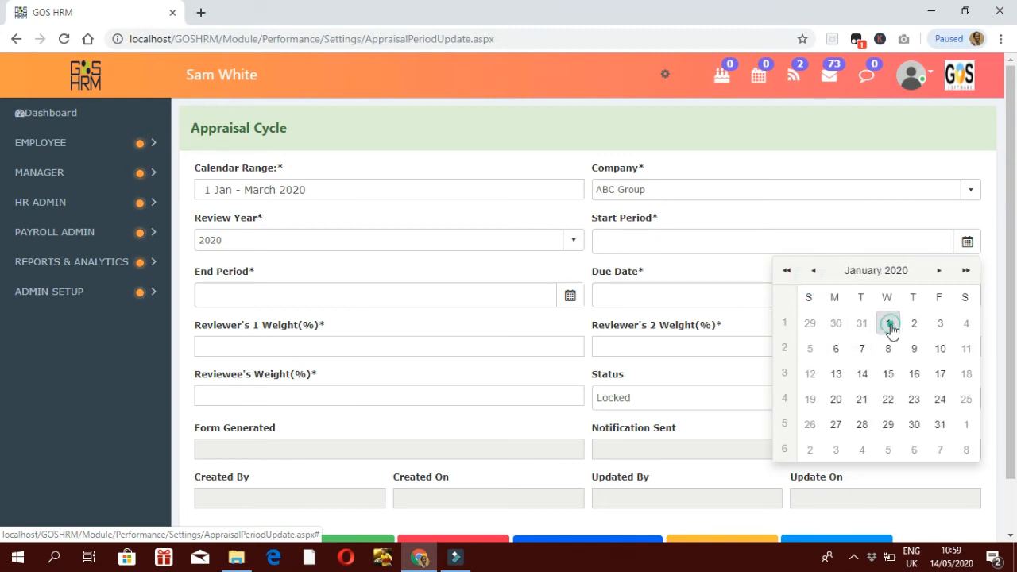
# Step: Set the cycle's end period to 31/03/2020 and its due date to 30/04/2020
pyautogui.click(568, 302)
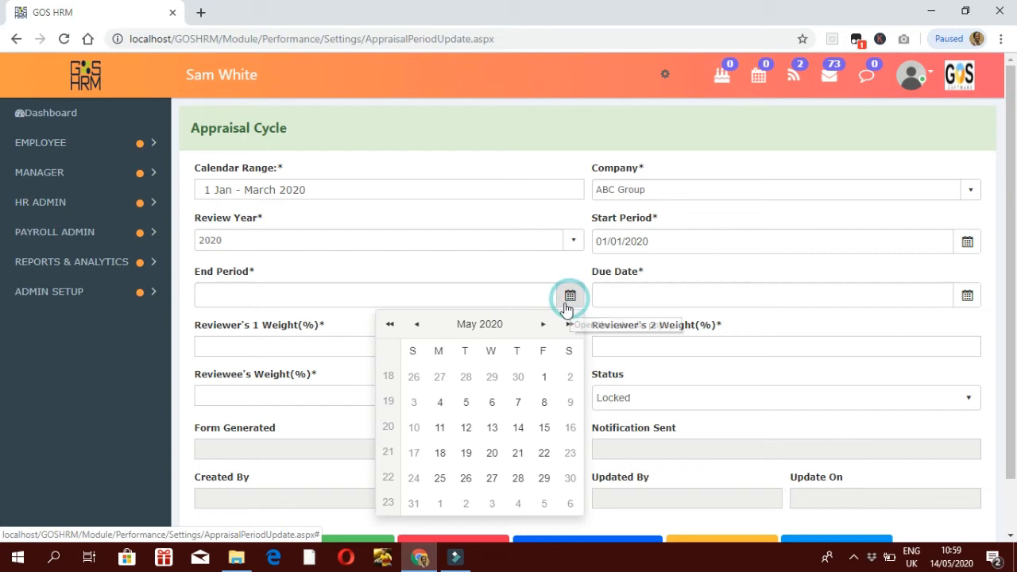
pyautogui.click(414, 326)
pyautogui.click(415, 326)
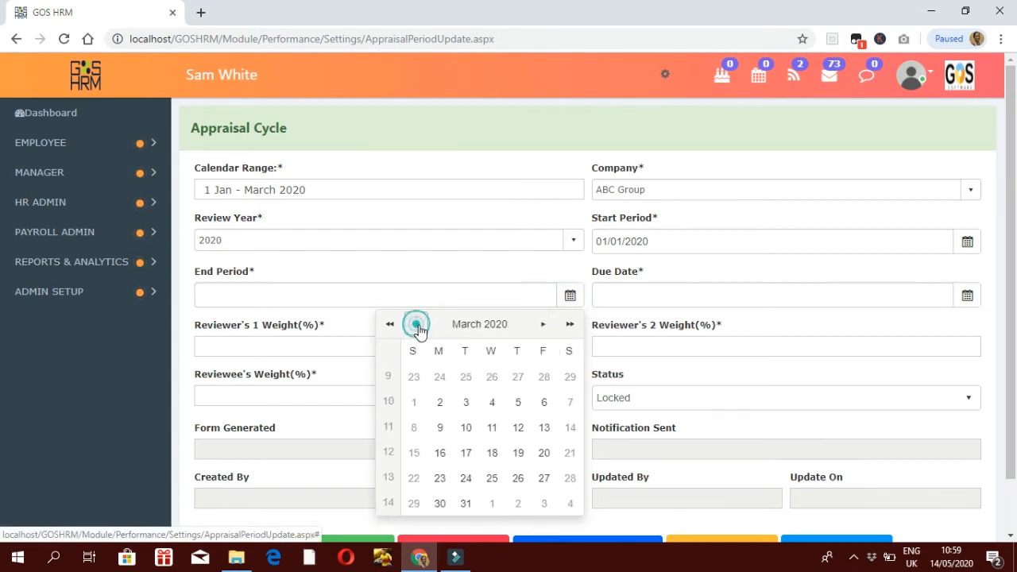
pyautogui.click(466, 504)
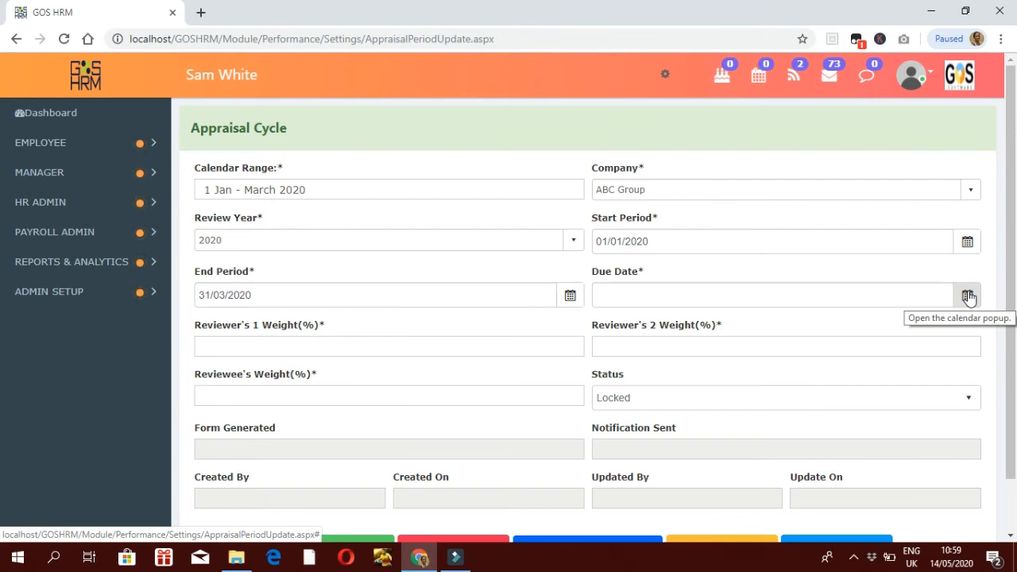
pyautogui.click(968, 298)
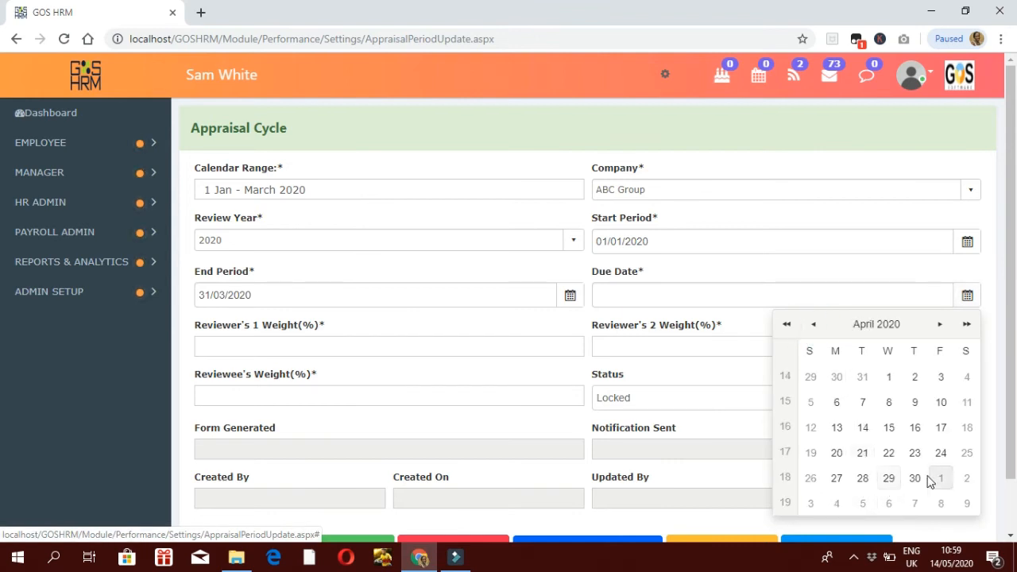
pyautogui.click(919, 482)
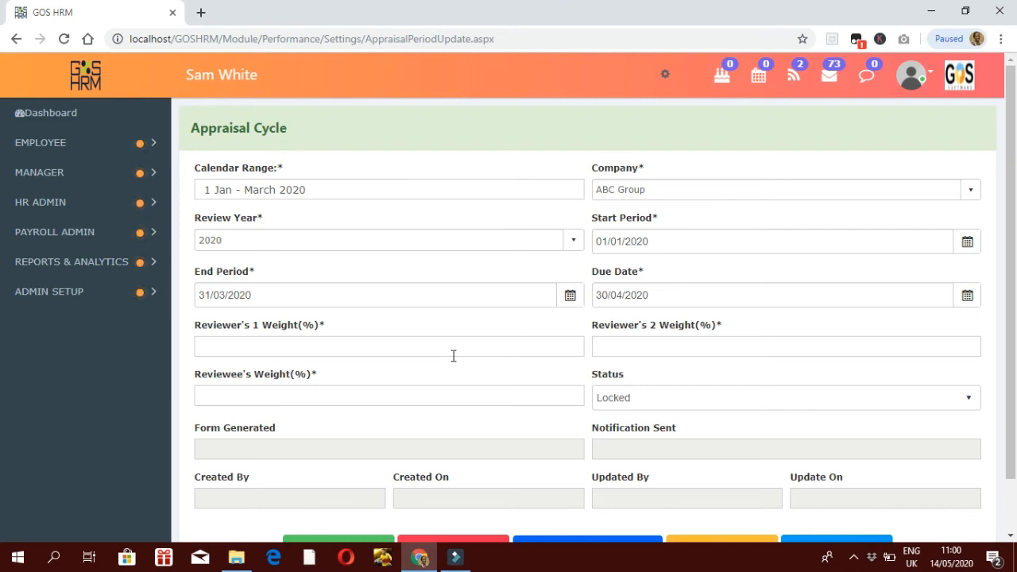
# Step: Set the cycle's reviewee weight to 0%, reviewer 2 weight to 0% and reviewer 1 weight to 100%
pyautogui.click(293, 398)
pyautogui.write('0')
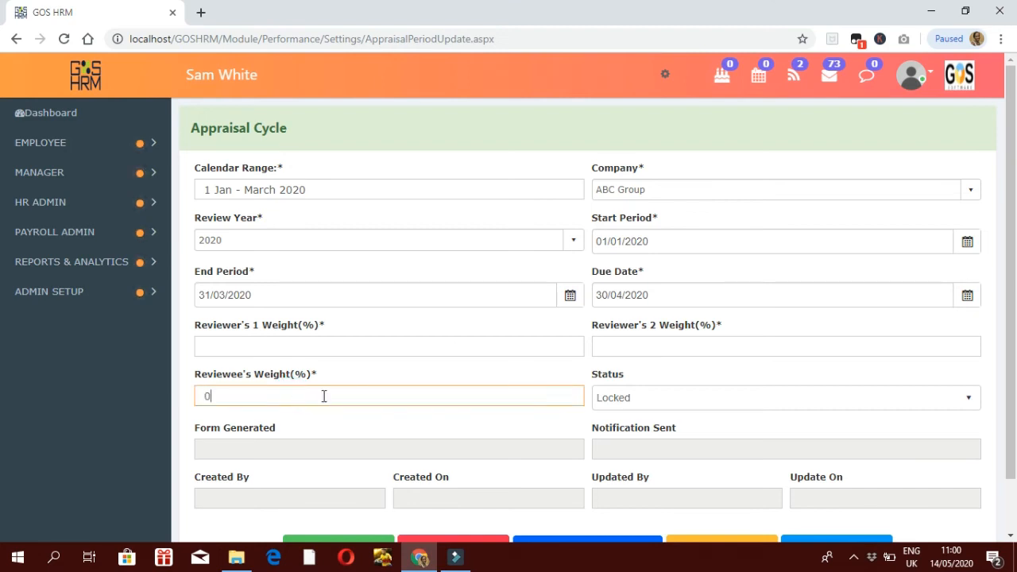
pyautogui.click(621, 343)
pyautogui.write('0')
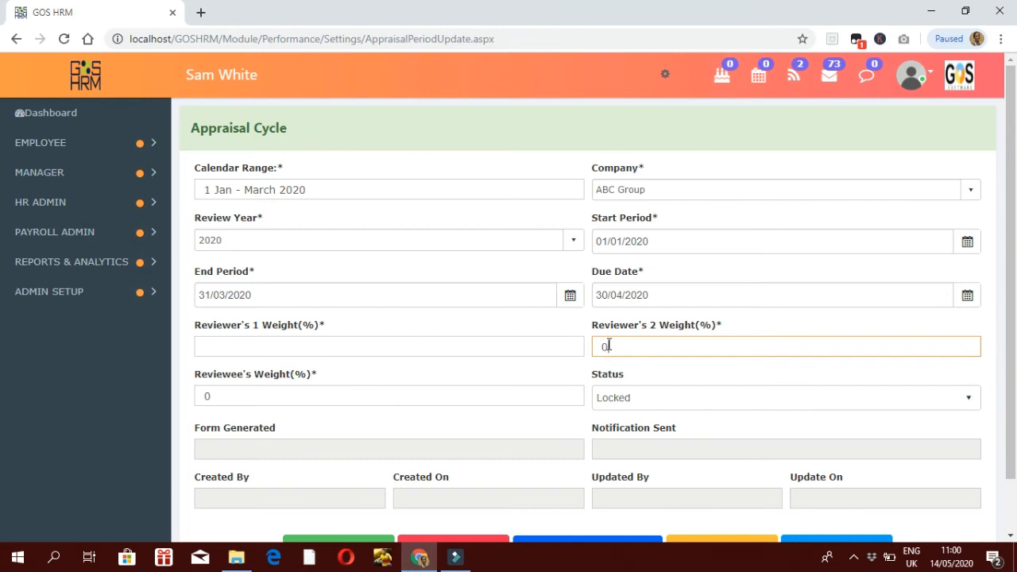
pyautogui.click(382, 351)
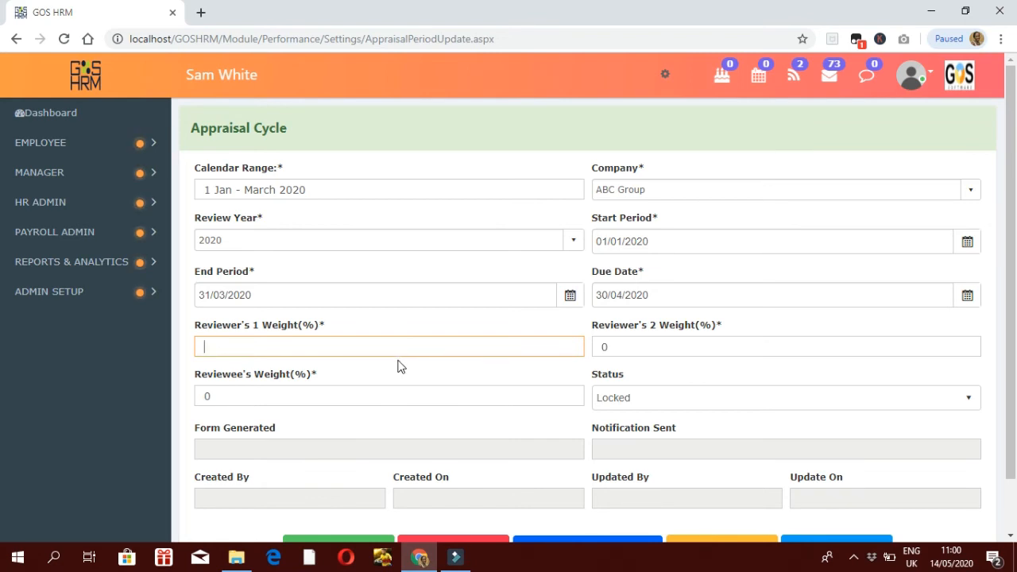
pyautogui.write('100')
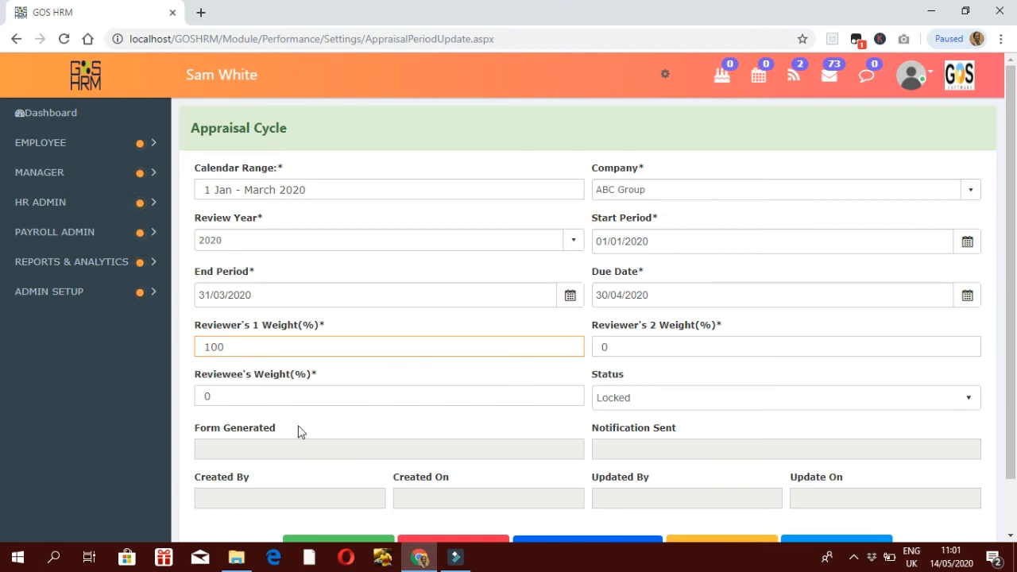
# Step: Try splitting the appraisal weights evenly, with 50% for the reviewee and 50% for reviewer 1
pyautogui.click(250, 396)
pyautogui.press('BackSpace')
pyautogui.write('50')
pyautogui.click(263, 353)
pyautogui.press('BackSpace')
pyautogui.press('BackSpace')
pyautogui.press('BackSpace')
pyautogui.write('50')
# Step: Restore reviewer 1's weight to 100% and the reviewee's weight to 0%
pyautogui.press('BackSpace')
pyautogui.press('BackSpace')
pyautogui.write('100')
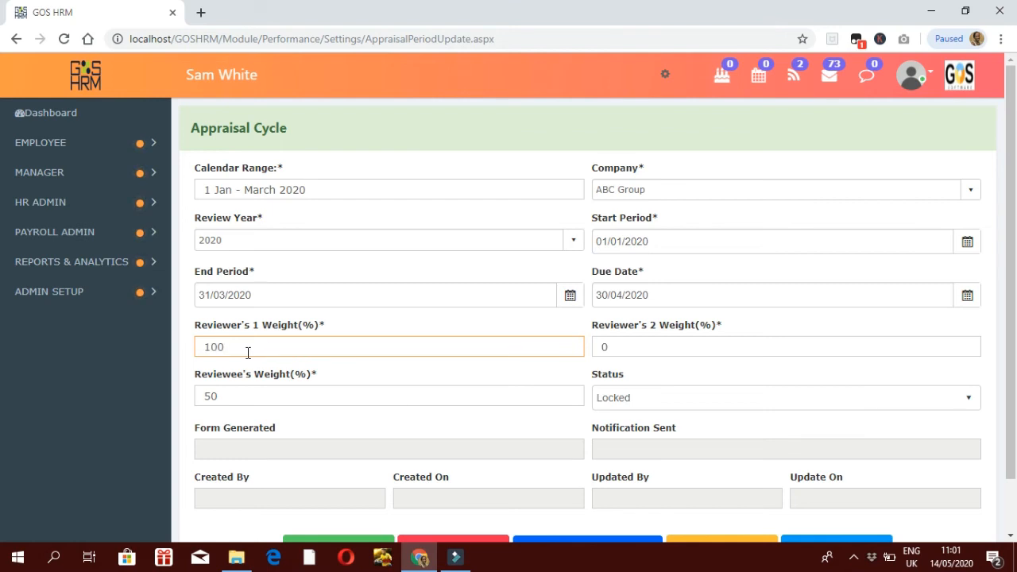
pyautogui.click(233, 396)
pyautogui.press('BackSpace')
pyautogui.press('BackSpace')
pyautogui.write('0')
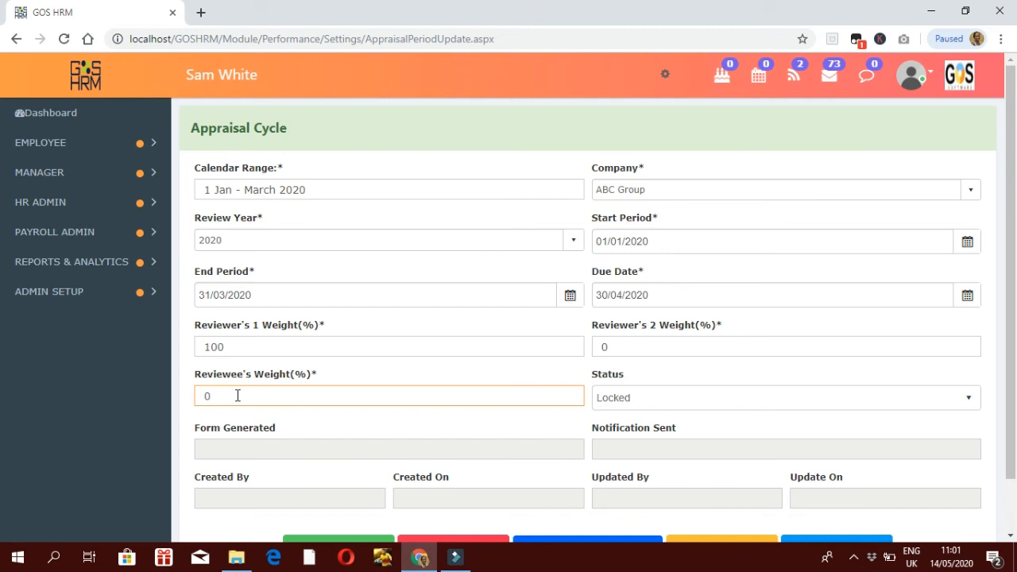
# Step: Set the new appraisal cycle's status to Open and save the cycle
pyautogui.click(675, 395)
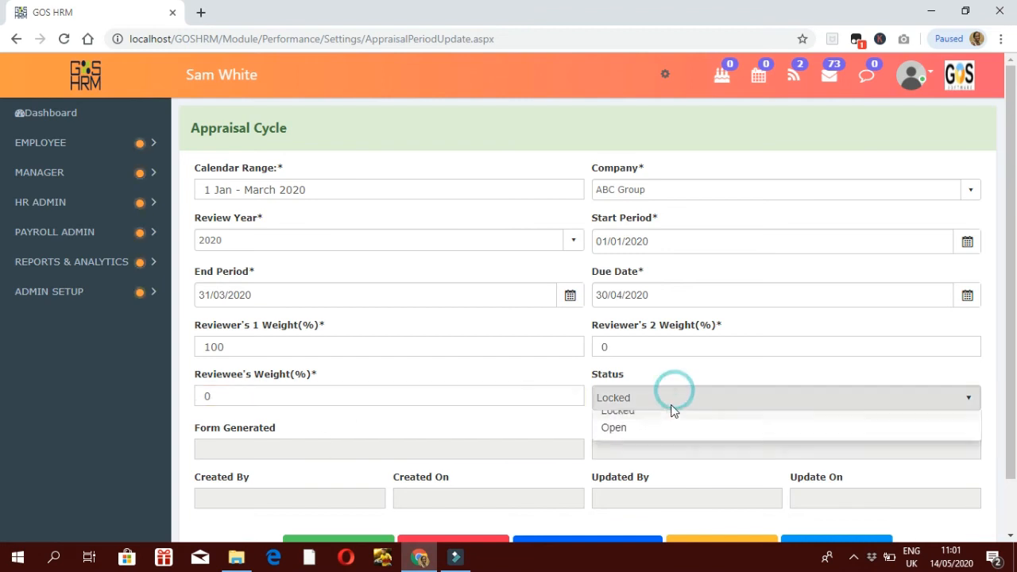
pyautogui.click(641, 442)
pyautogui.scroll(-2, 577, 488)
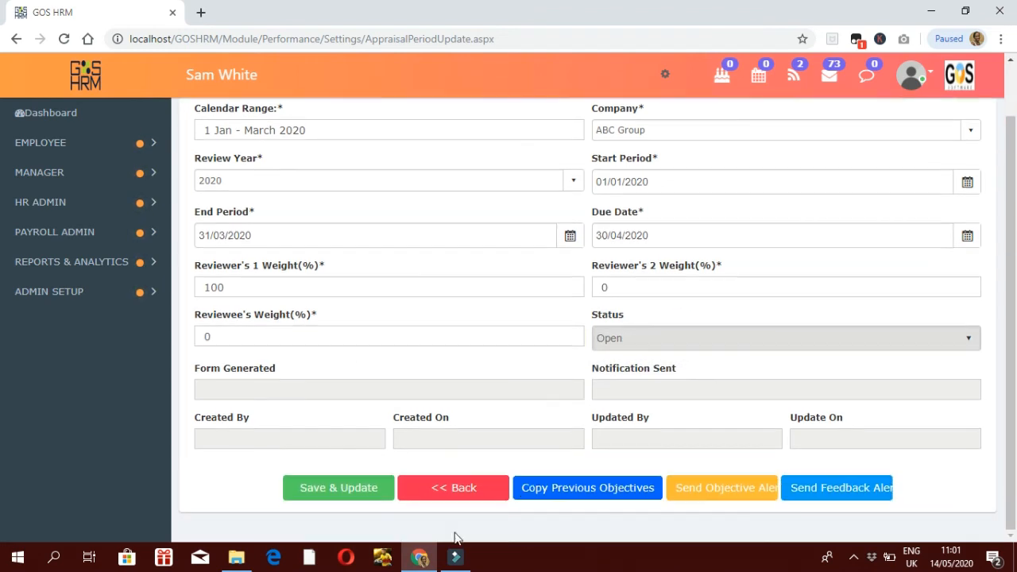
pyautogui.click(333, 488)
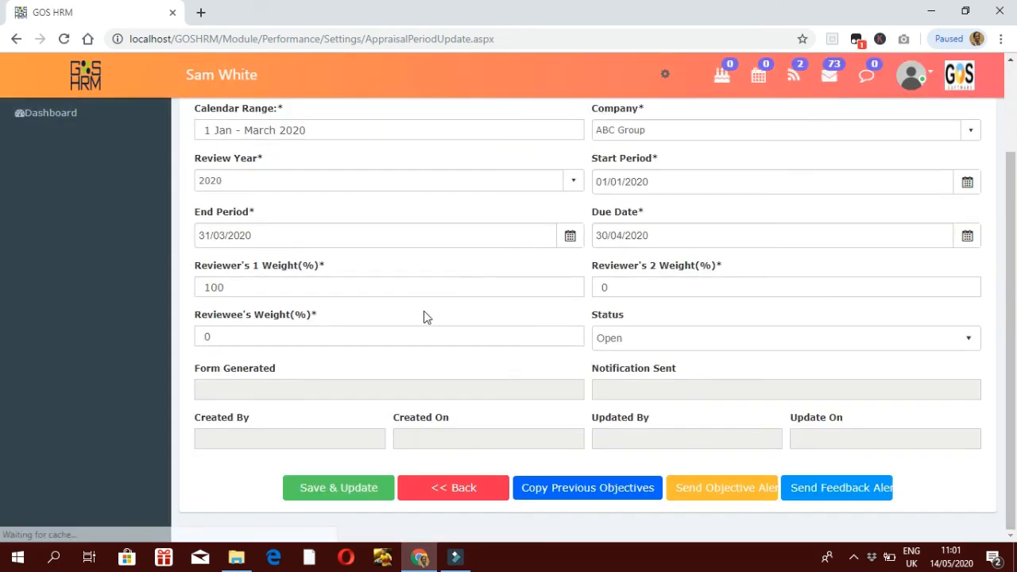
pyautogui.scroll(2, 392, 264)
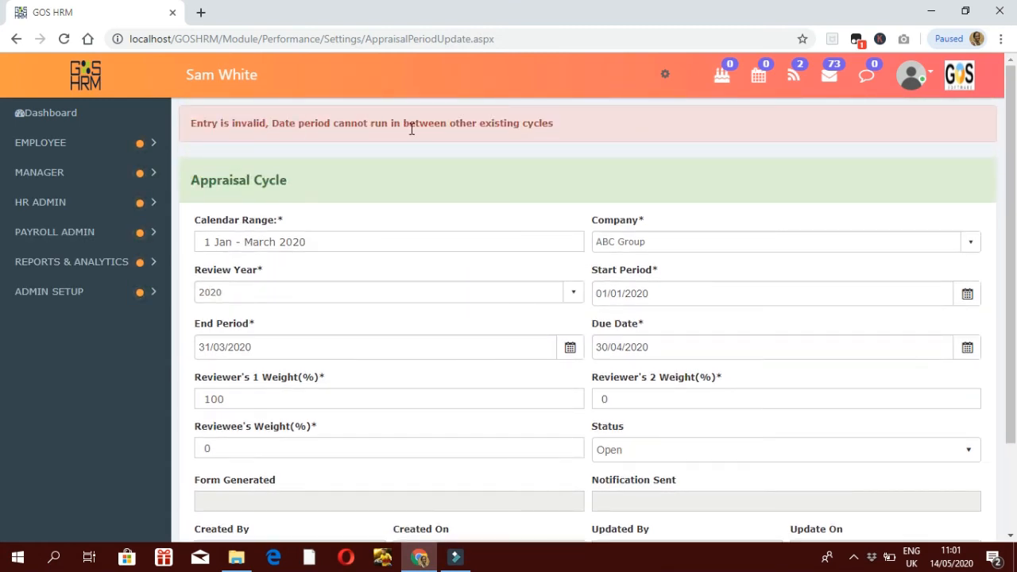
pyautogui.scroll(-3, 554, 379)
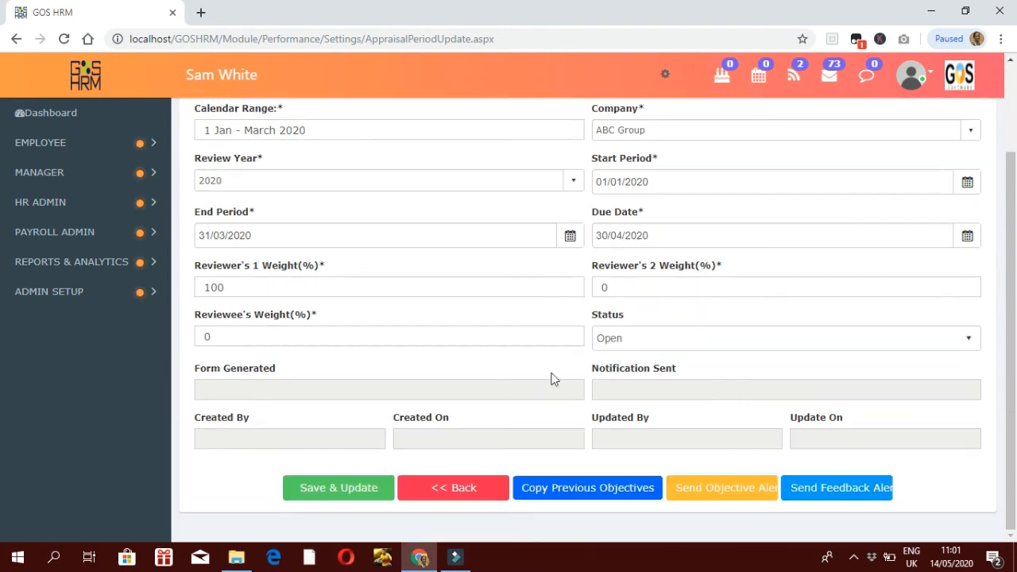
pyautogui.click(472, 488)
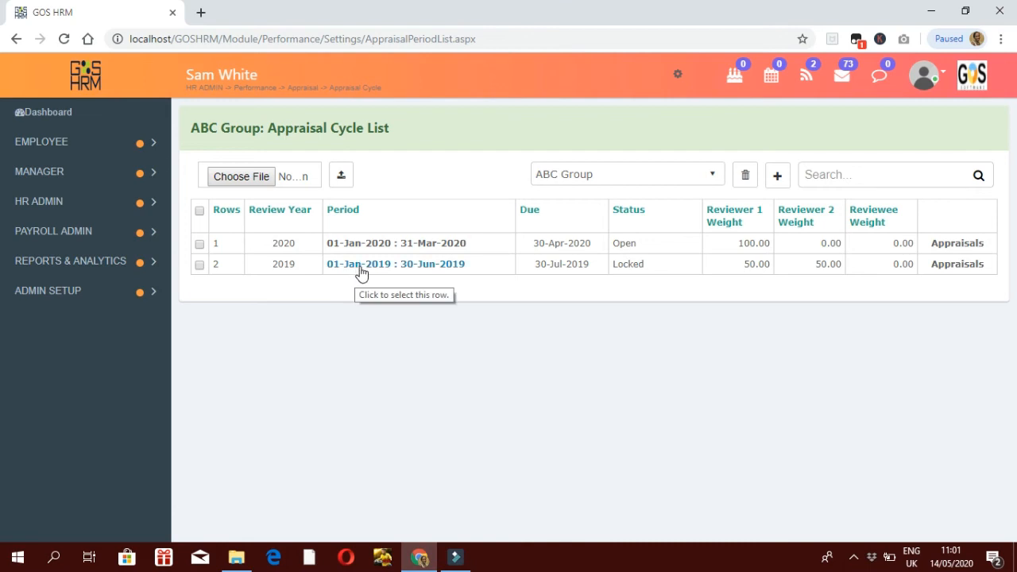
# Step: Delete the 01-Jan-2019 : 30-Jun-2019 cycle from the ABC Group appraisal cycle list
pyautogui.click(199, 267)
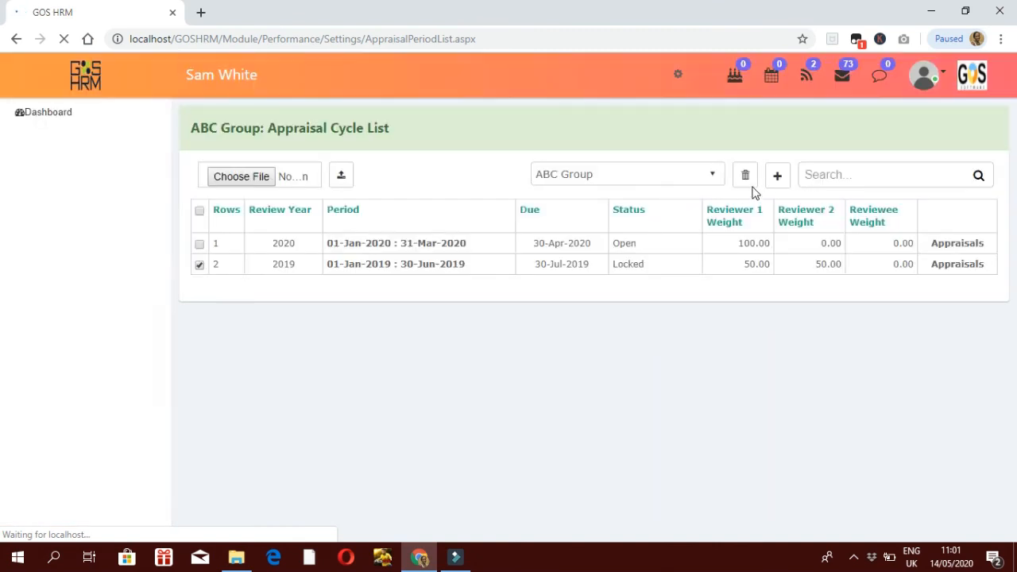
pyautogui.click(747, 176)
pyautogui.click(580, 120)
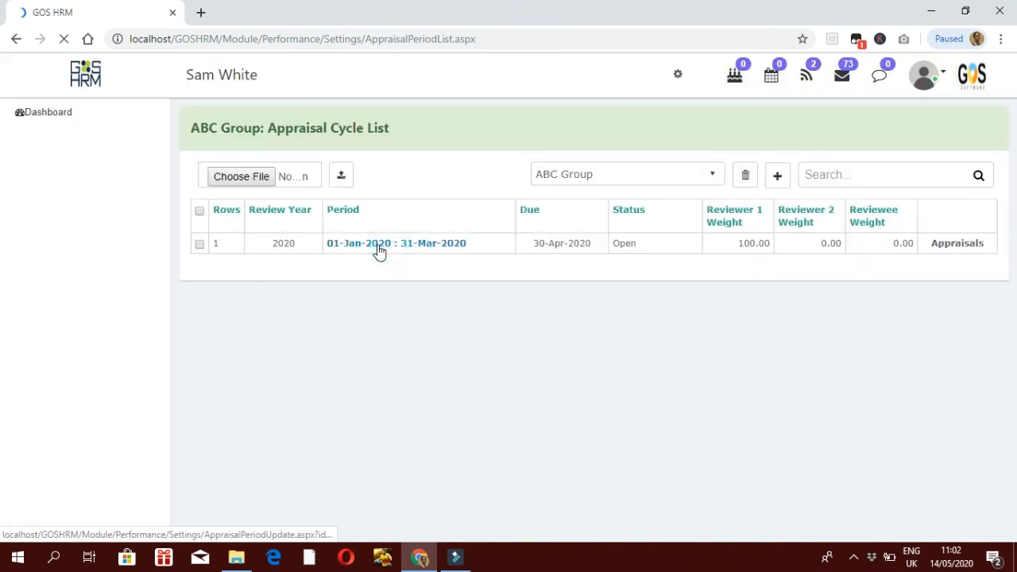
# Step: Review the saved January–March 2020 cycle's details and its options for copying objectives and sending alerts
pyautogui.click(379, 245)
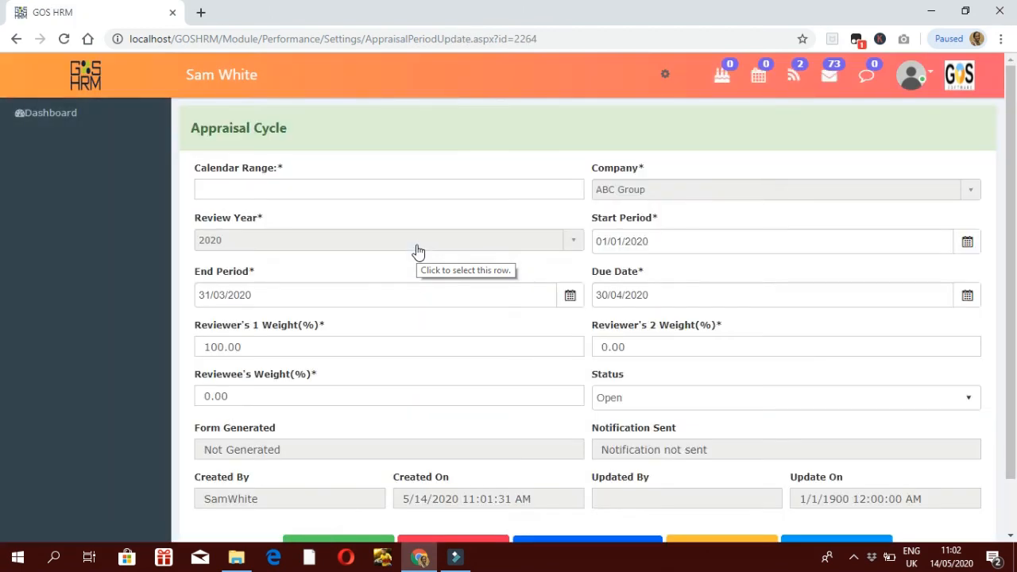
pyautogui.scroll(-1, 345, 399)
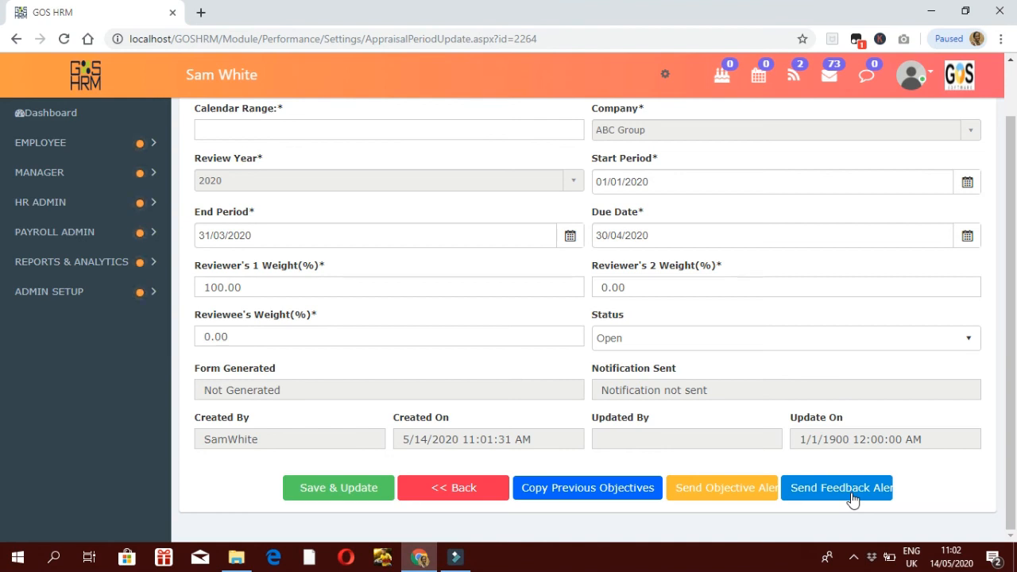
pyautogui.click(474, 497)
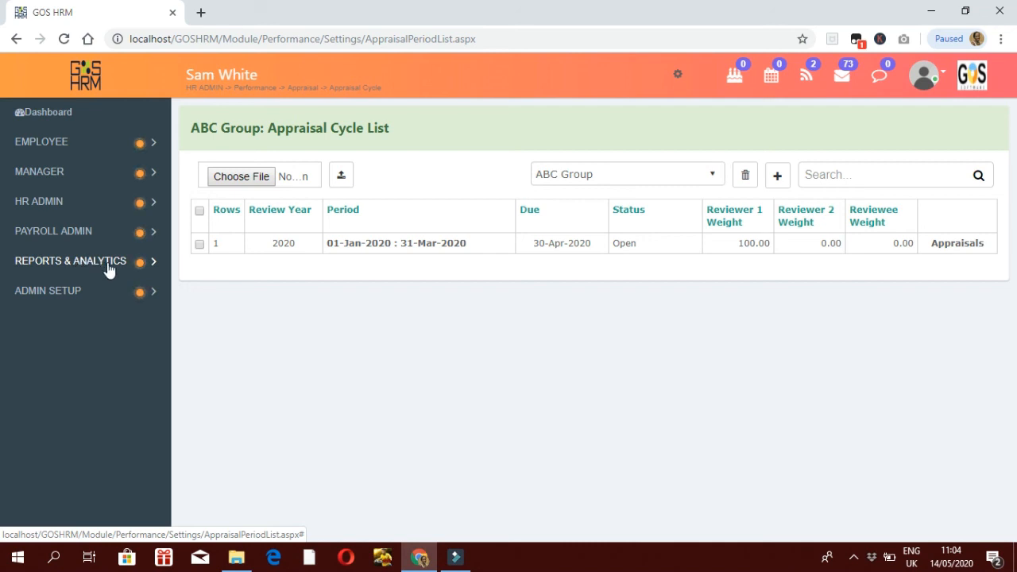
pyautogui.click(64, 201)
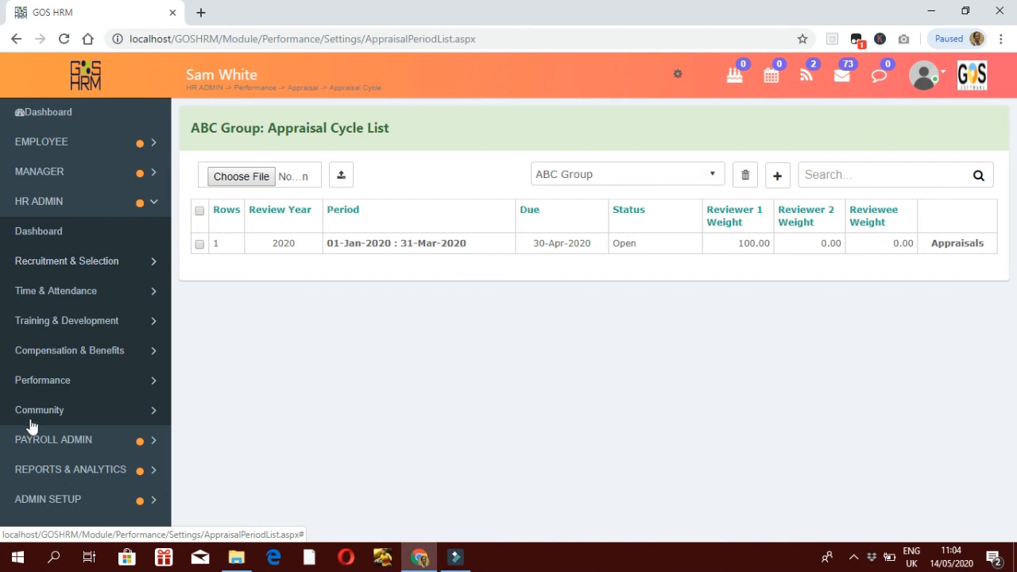
pyautogui.click(56, 381)
pyautogui.scroll(-1, 71, 469)
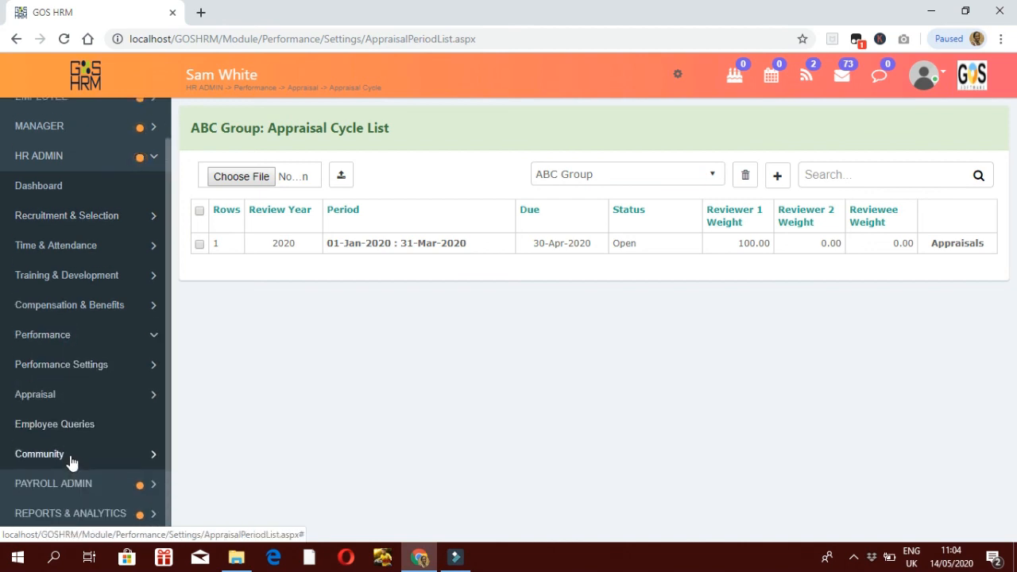
pyautogui.click(46, 398)
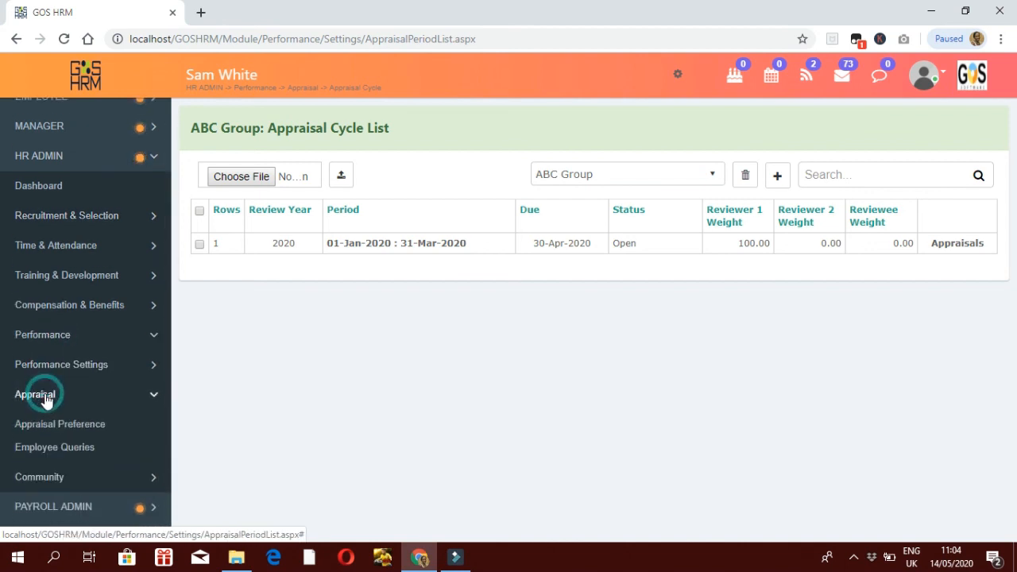
pyautogui.click(95, 161)
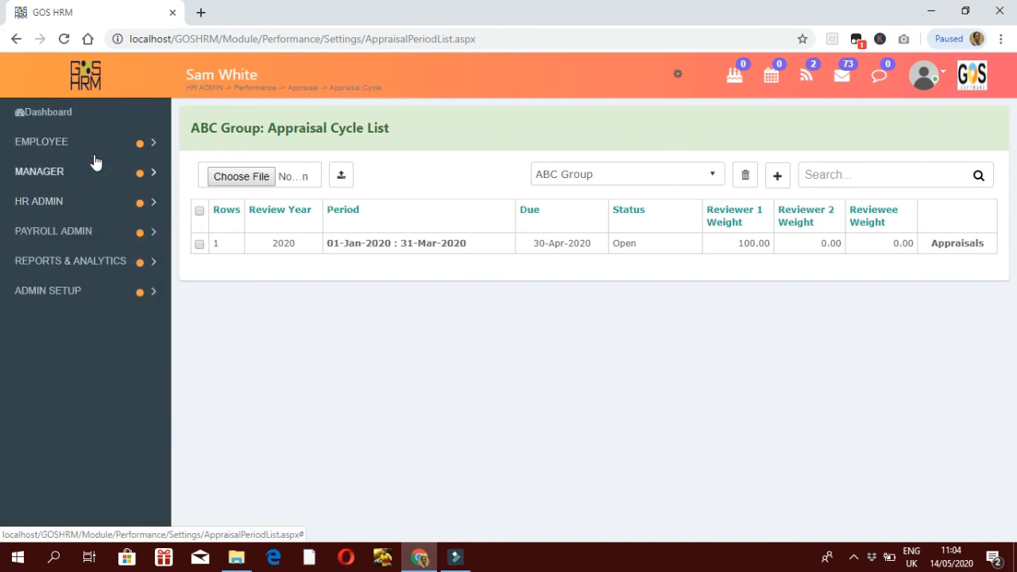
# Step: Open the HR Admin appraisal preferences and set ABC Group's current appraisal cycle to 01-Jan-2020 : 31-Mar-2020
pyautogui.click(84, 200)
pyautogui.click(70, 382)
pyautogui.scroll(-1, 67, 413)
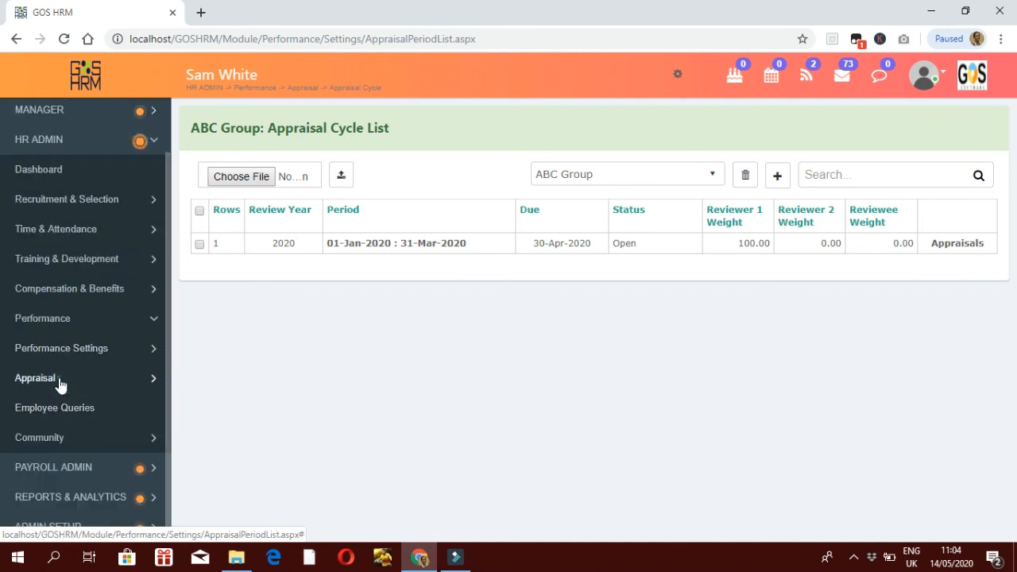
pyautogui.click(62, 380)
pyautogui.click(59, 420)
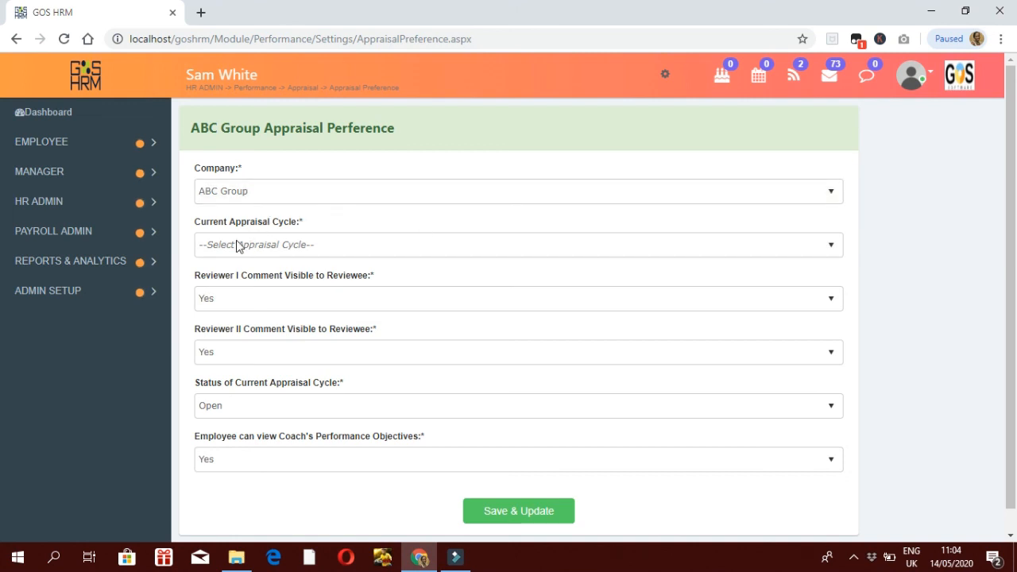
pyautogui.click(308, 249)
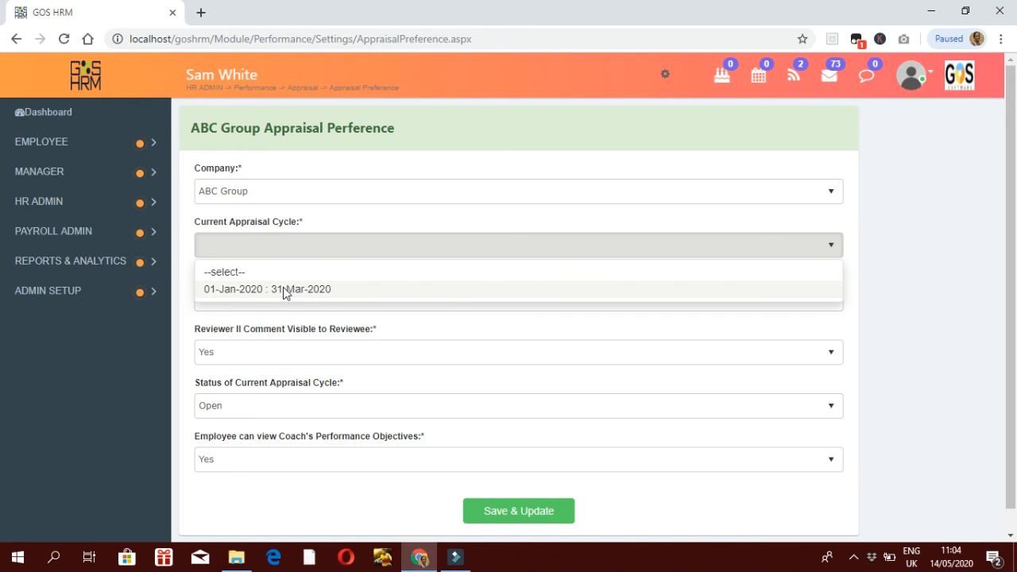
pyautogui.click(286, 291)
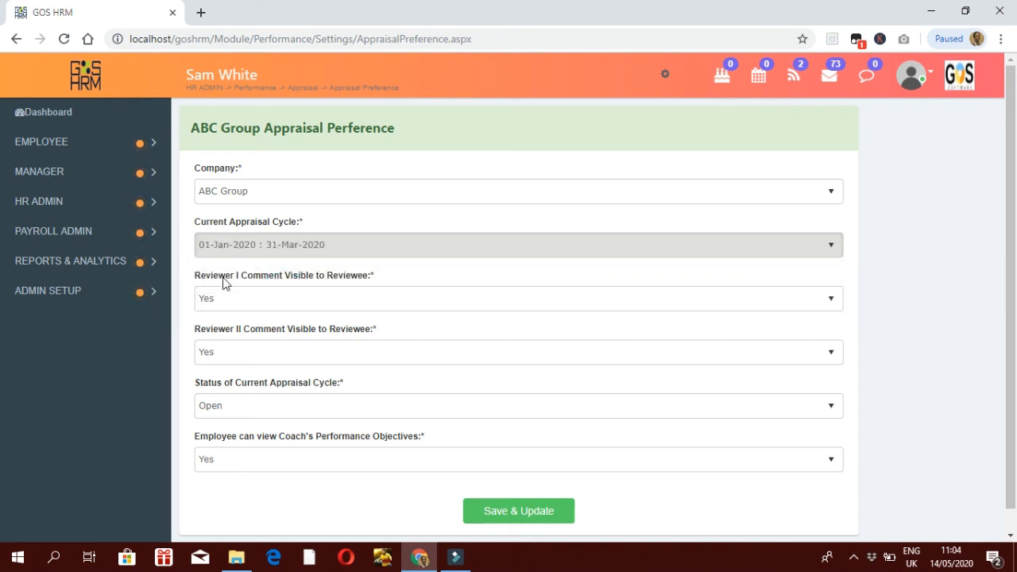
# Step: Keep both reviewers' comments visible, the cycle status Open and coach's objectives viewable by employees, and save the appraisal preferences
pyautogui.click(306, 297)
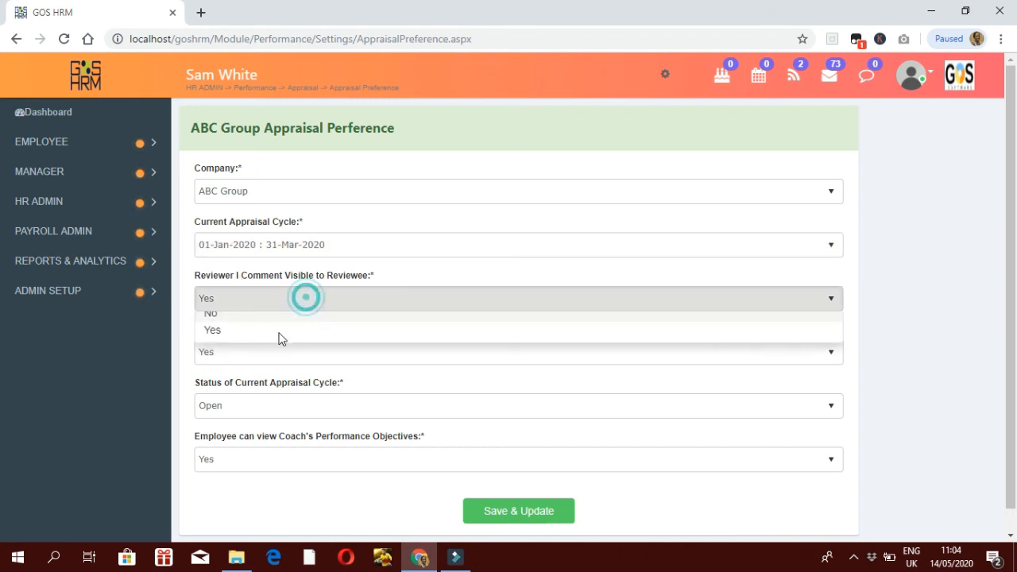
pyautogui.click(241, 348)
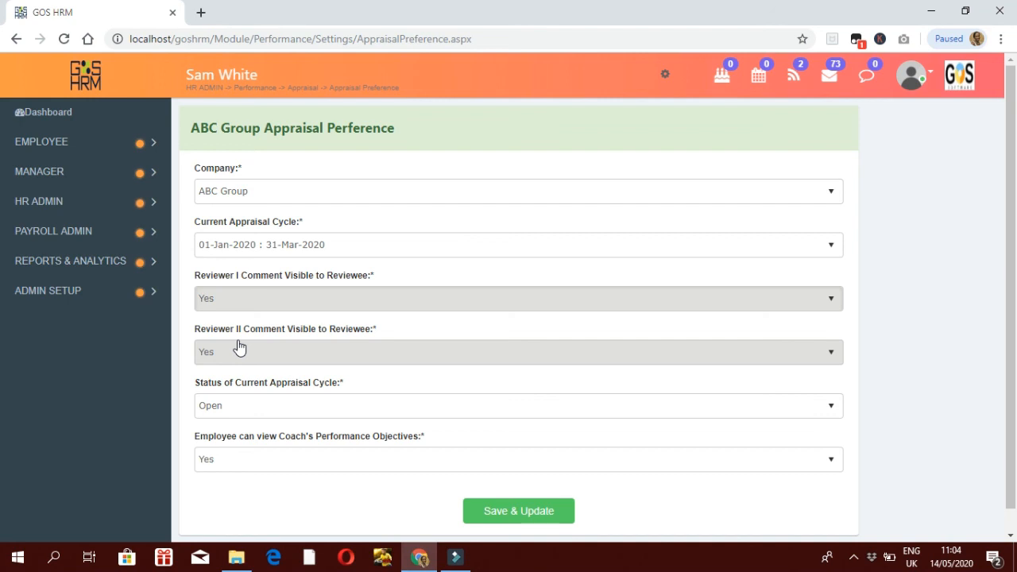
pyautogui.click(240, 346)
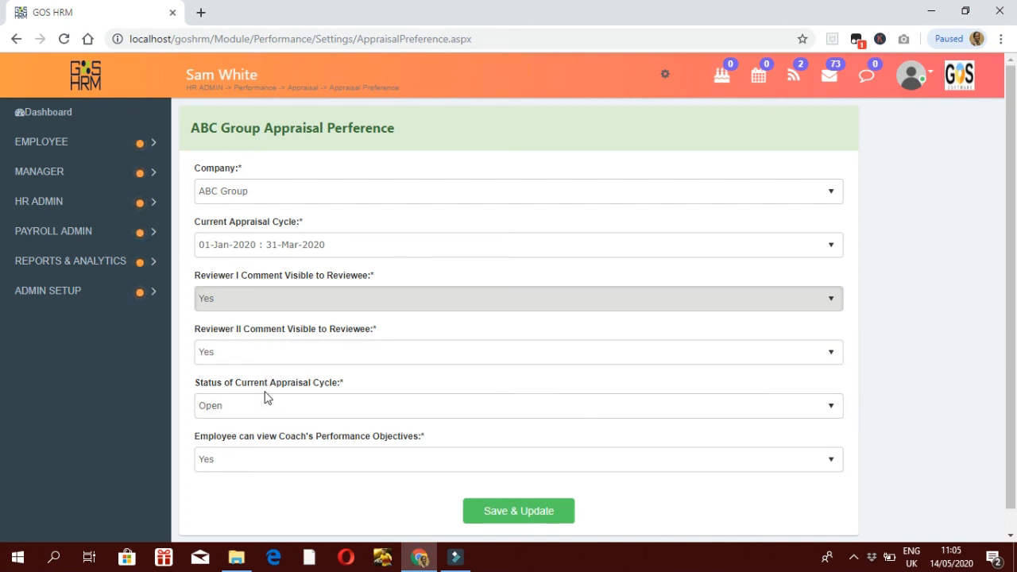
pyautogui.click(369, 404)
pyautogui.click(392, 373)
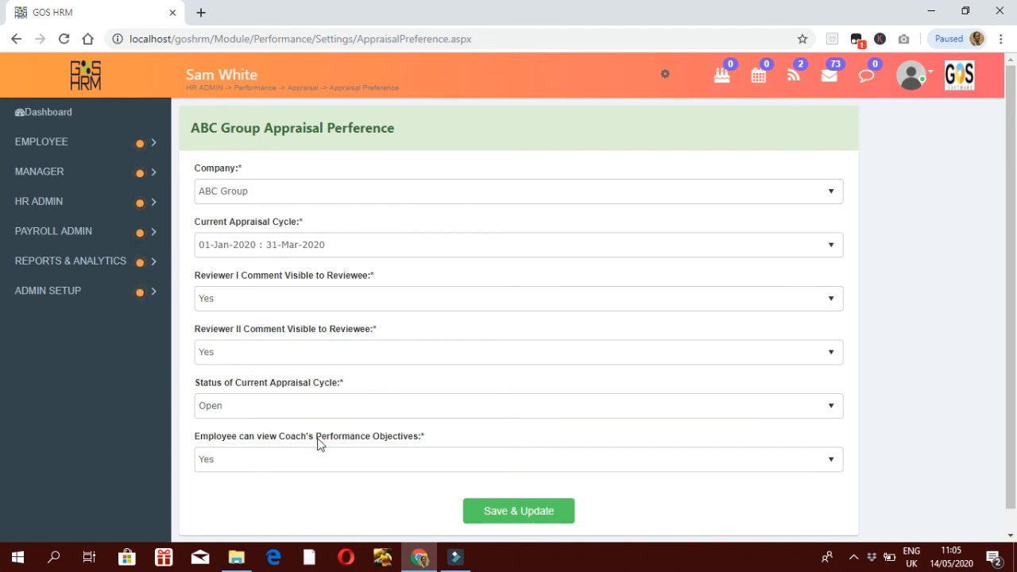
pyautogui.click(365, 466)
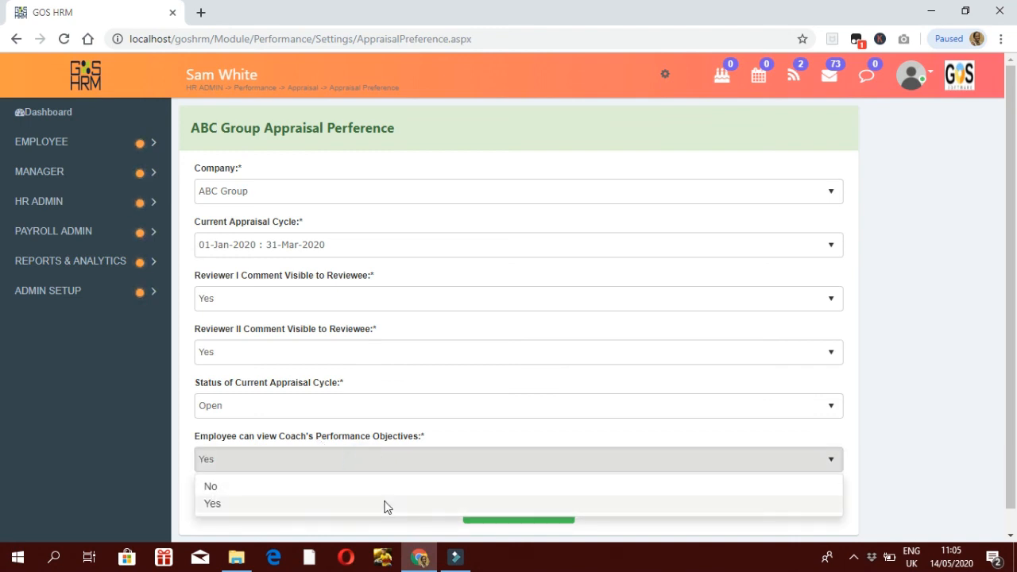
pyautogui.click(964, 434)
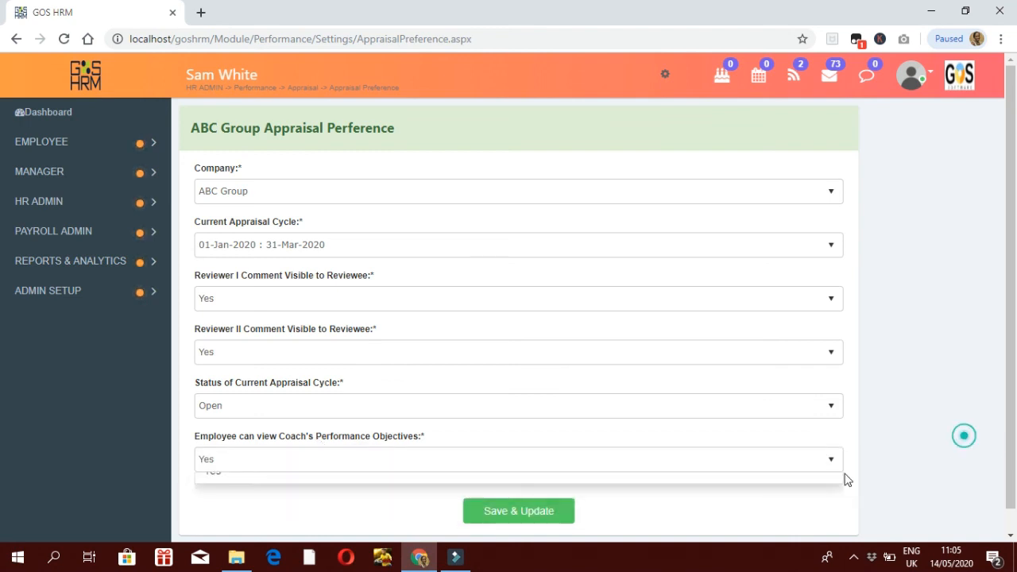
pyautogui.click(529, 518)
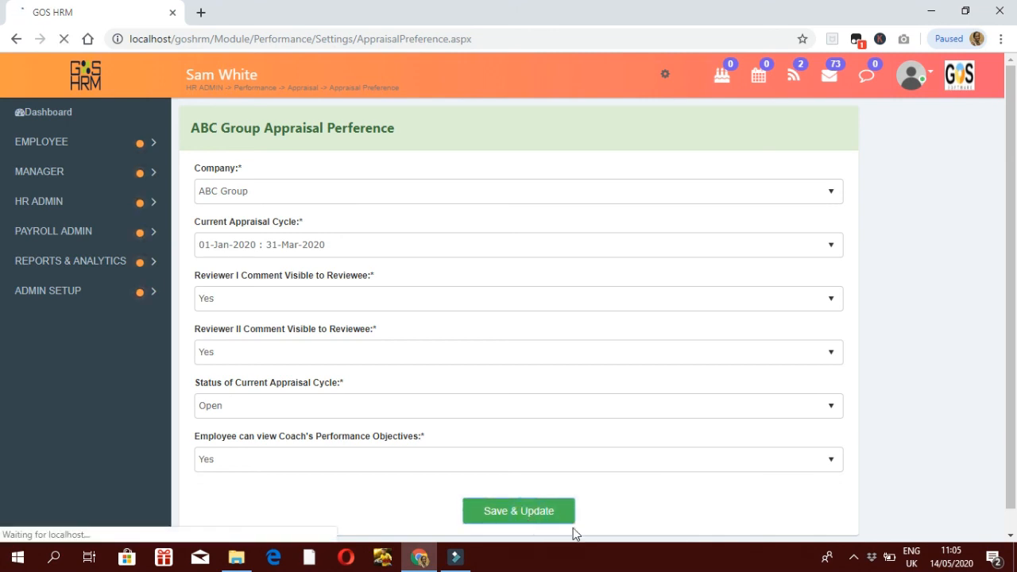